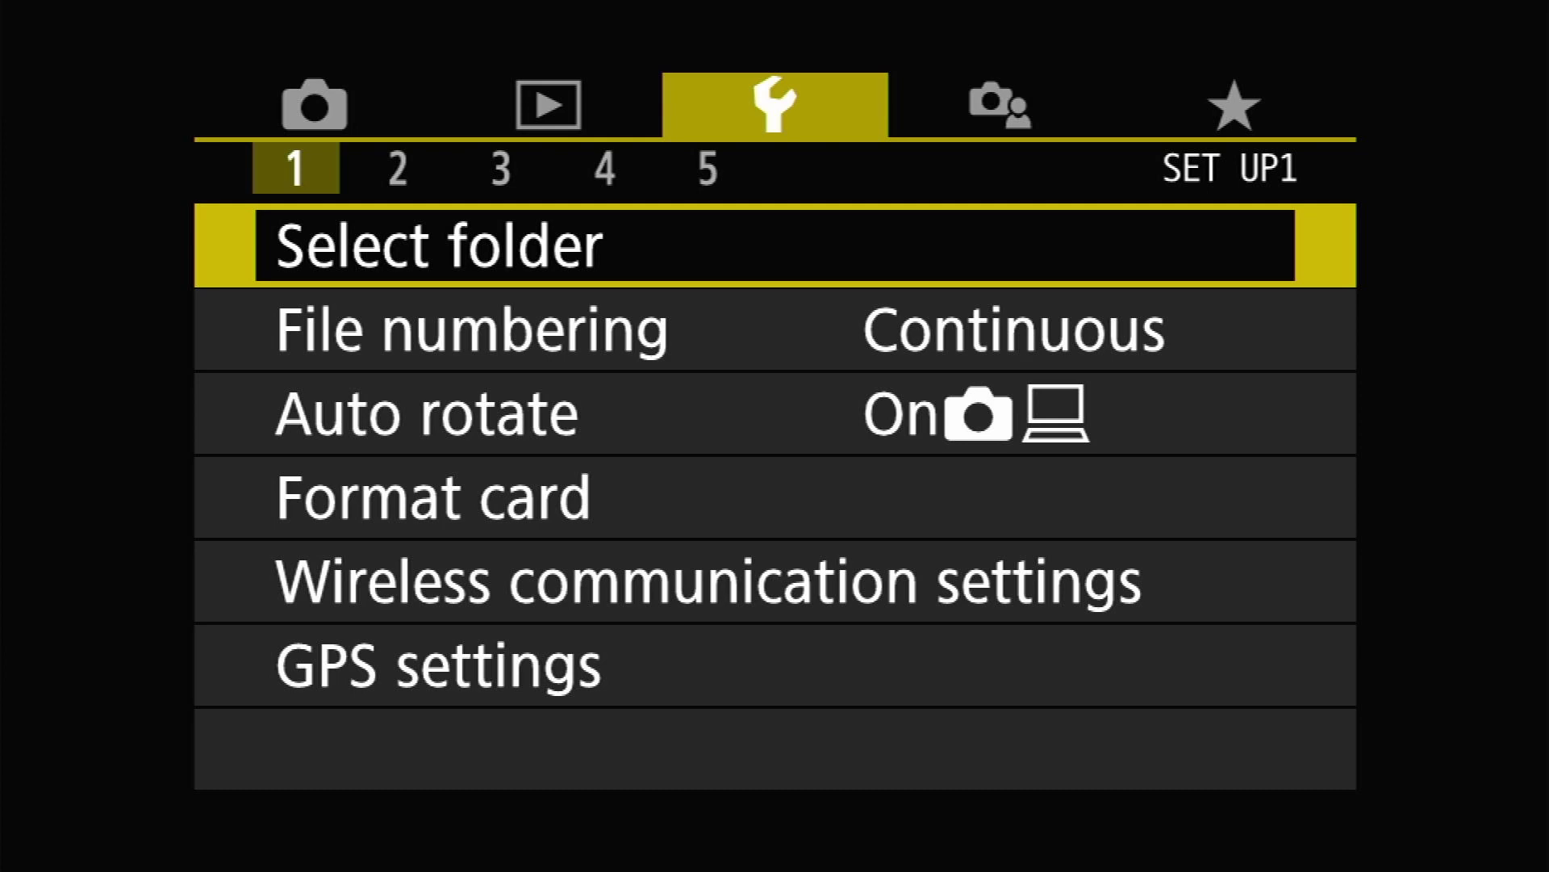
Enable Wi-Fi in the Wi-Fi settings of the camera's wireless communication settings.
{"action": "key", "text": "Down"}
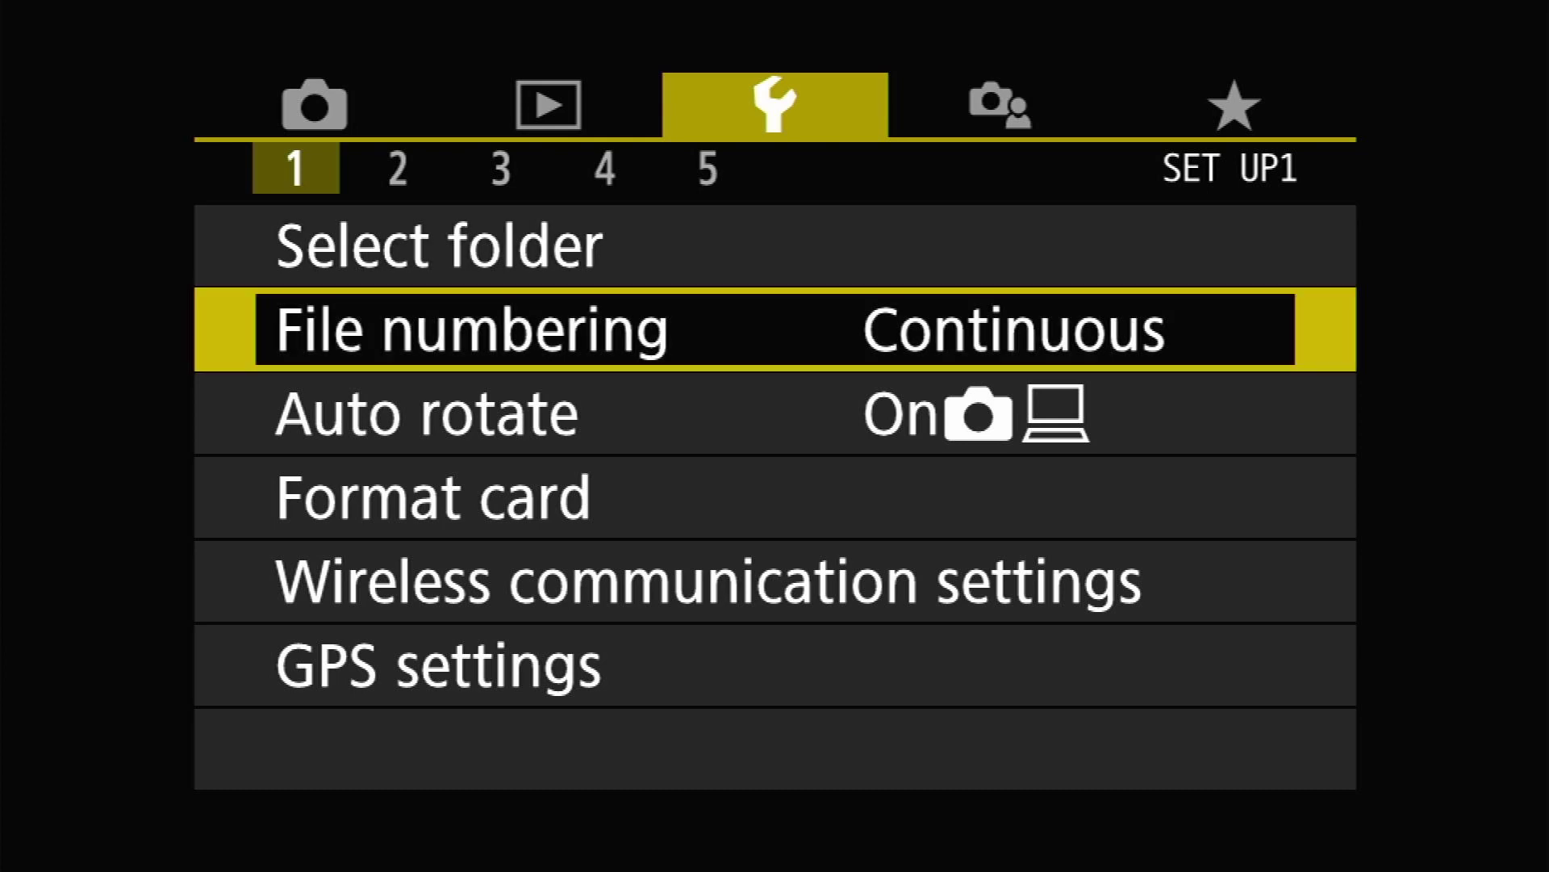
{"action": "key", "text": "Down"}
{"action": "key", "text": "Down"}
{"action": "key", "text": "Down"}
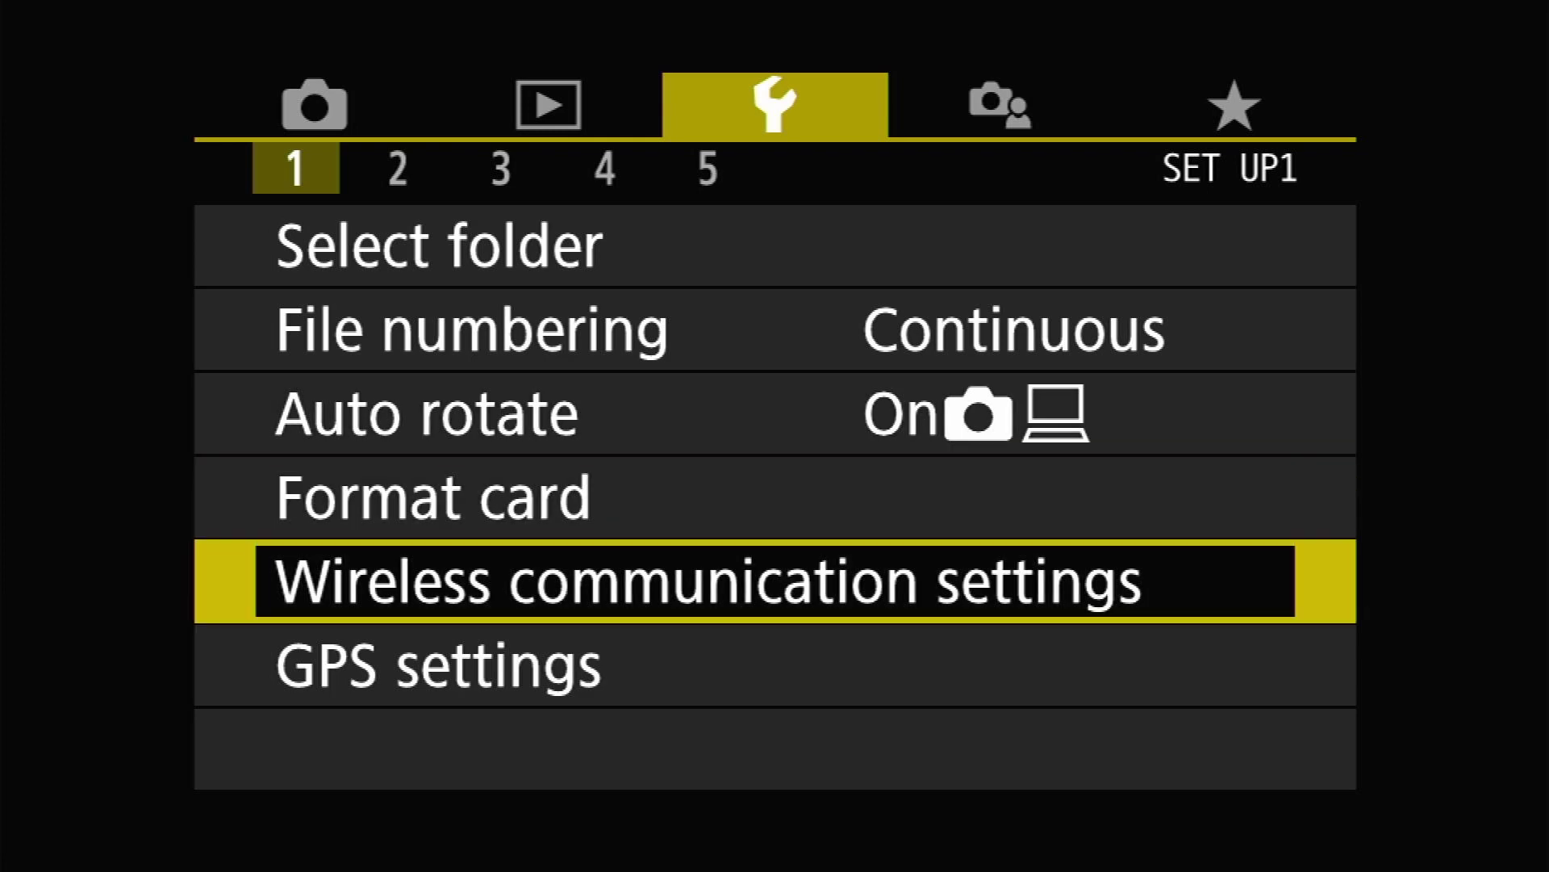
{"action": "key", "text": "Return"}
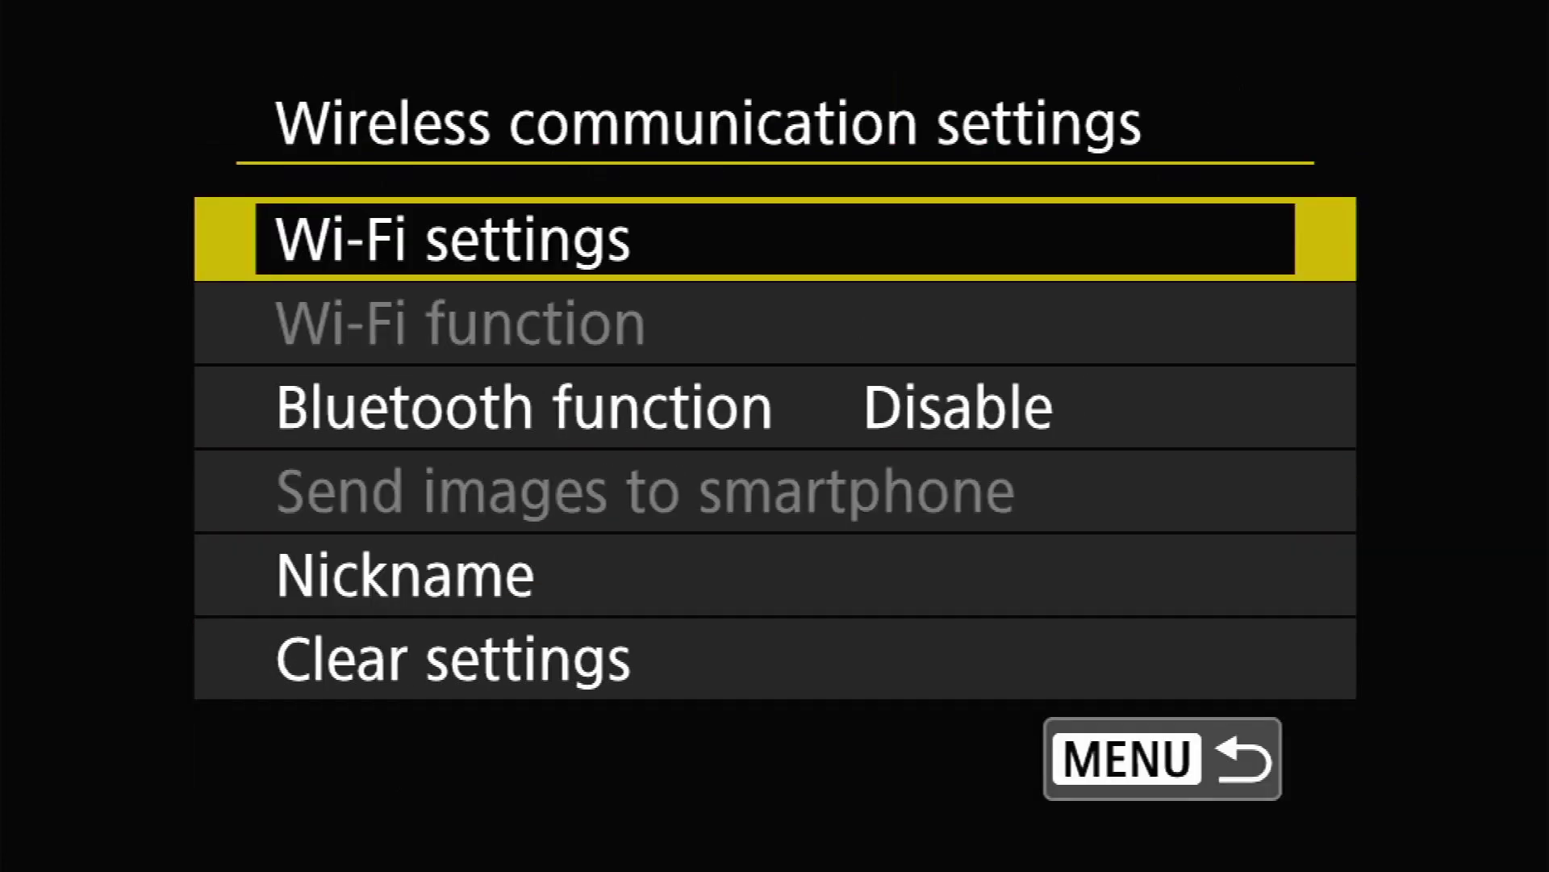
{"action": "key", "text": "Return"}
{"action": "key", "text": "Return"}
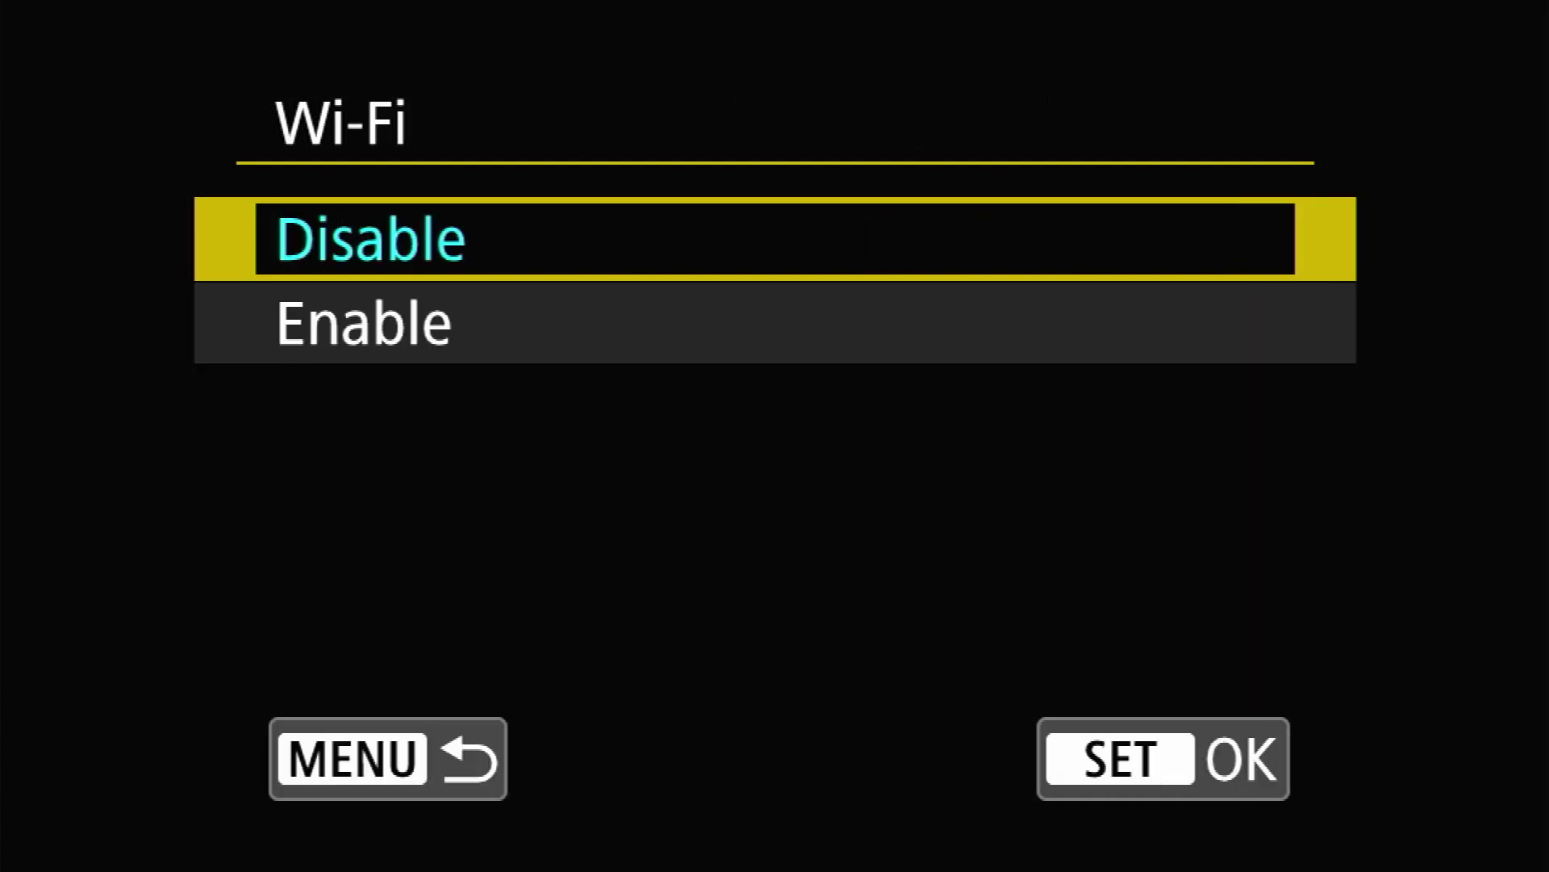
{"action": "key", "text": "Down"}
Register EOSM50 as the camera's nickname for Wi-Fi and Bluetooth connections and save it.
{"action": "key", "text": "Return"}
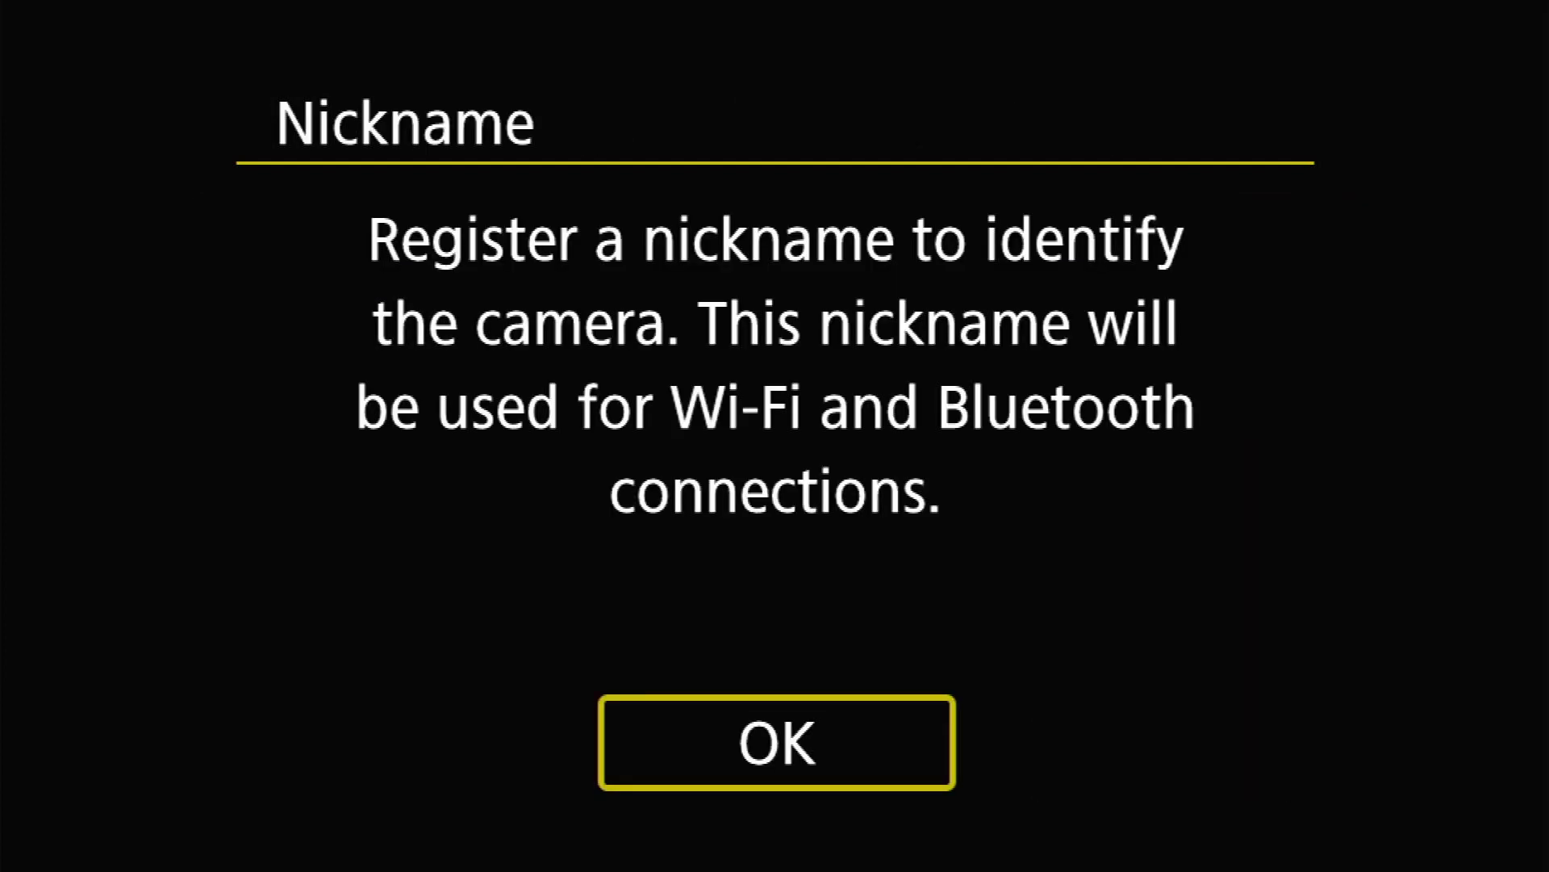
{"action": "key", "text": "Return"}
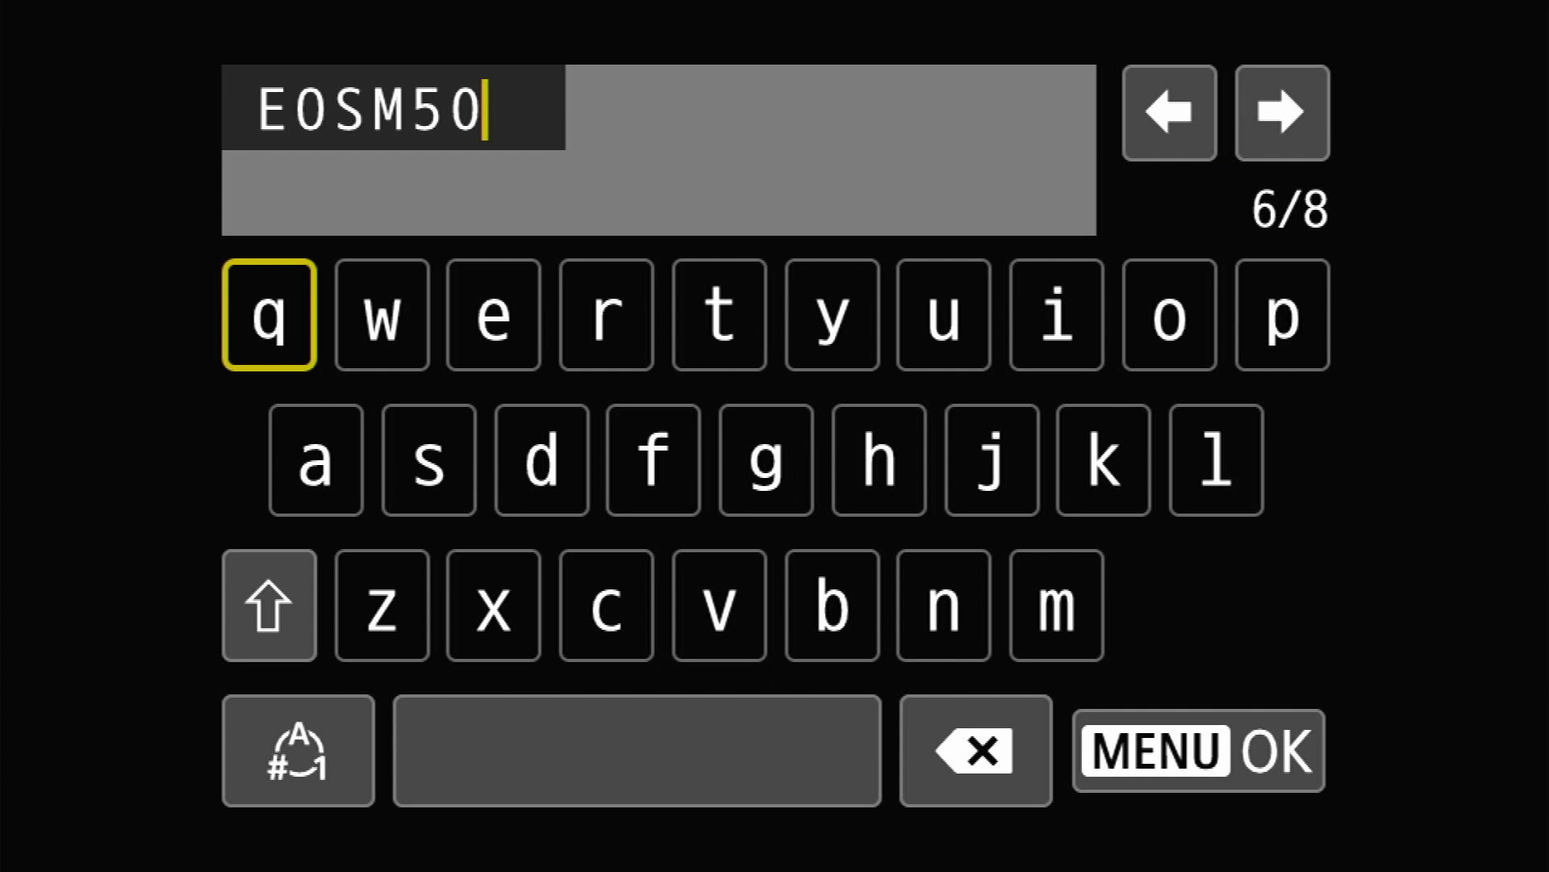
{"action": "key", "text": "Down"}
{"action": "key", "text": "Down"}
{"action": "key", "text": "Down"}
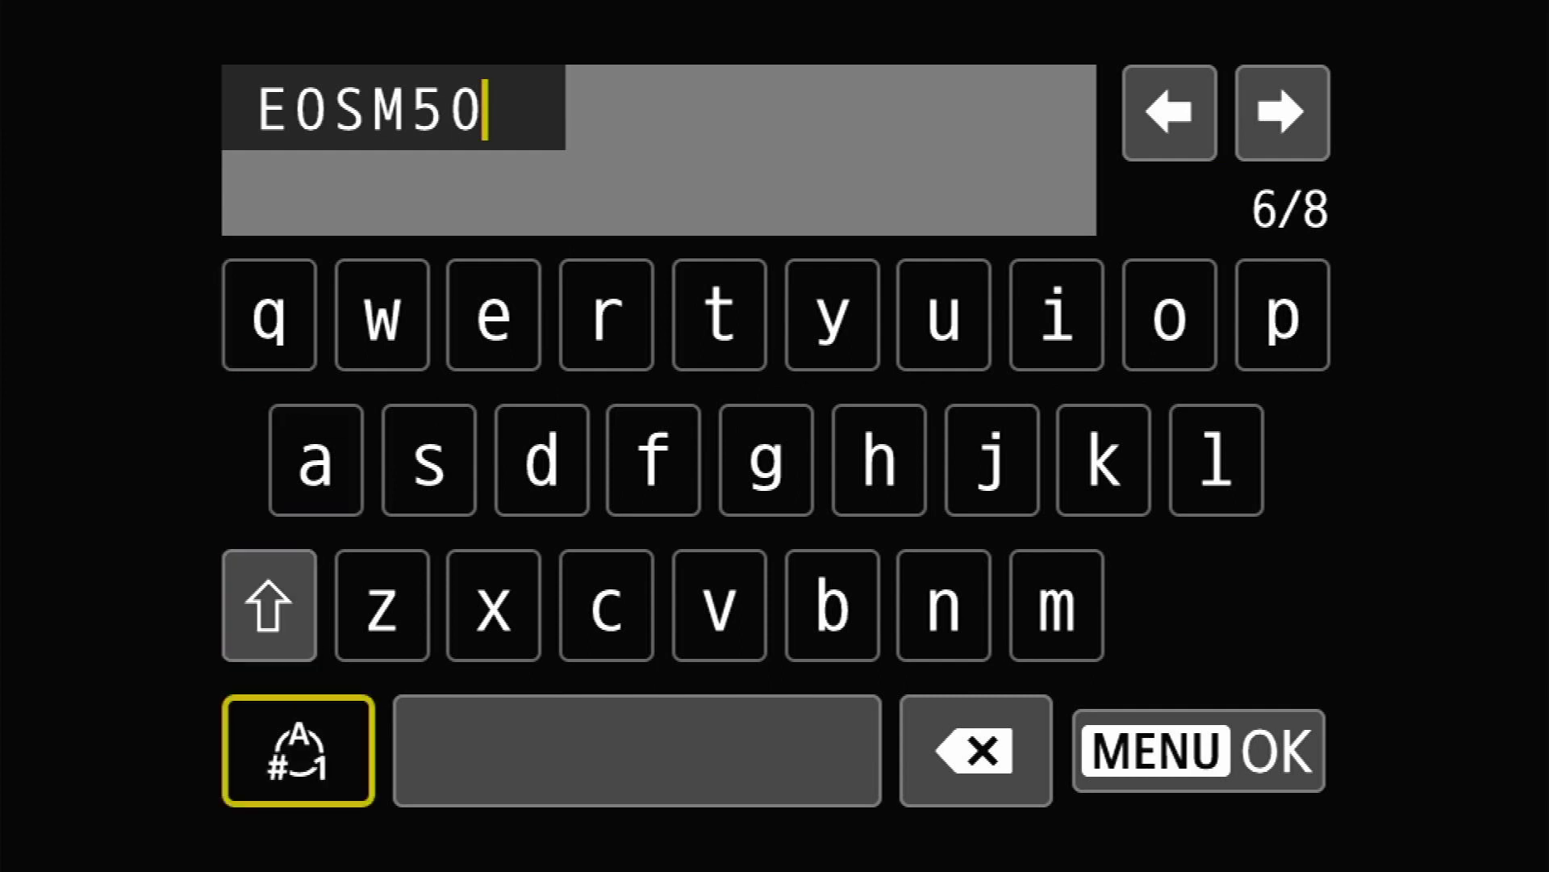
{"action": "key", "text": "Escape"}
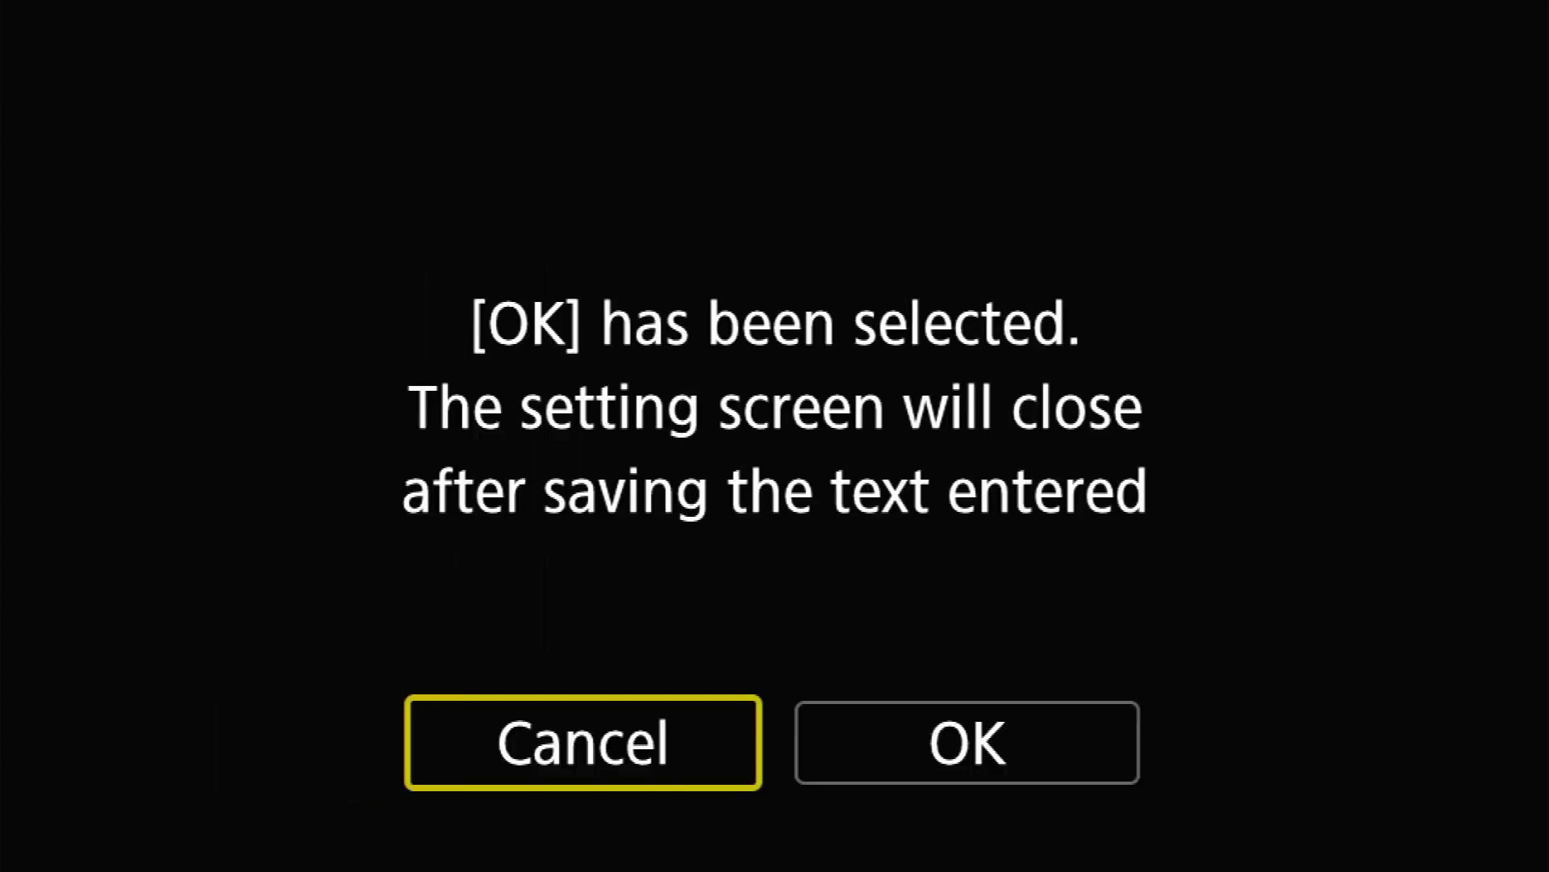
{"action": "key", "text": "Right"}
{"action": "key", "text": "Return"}
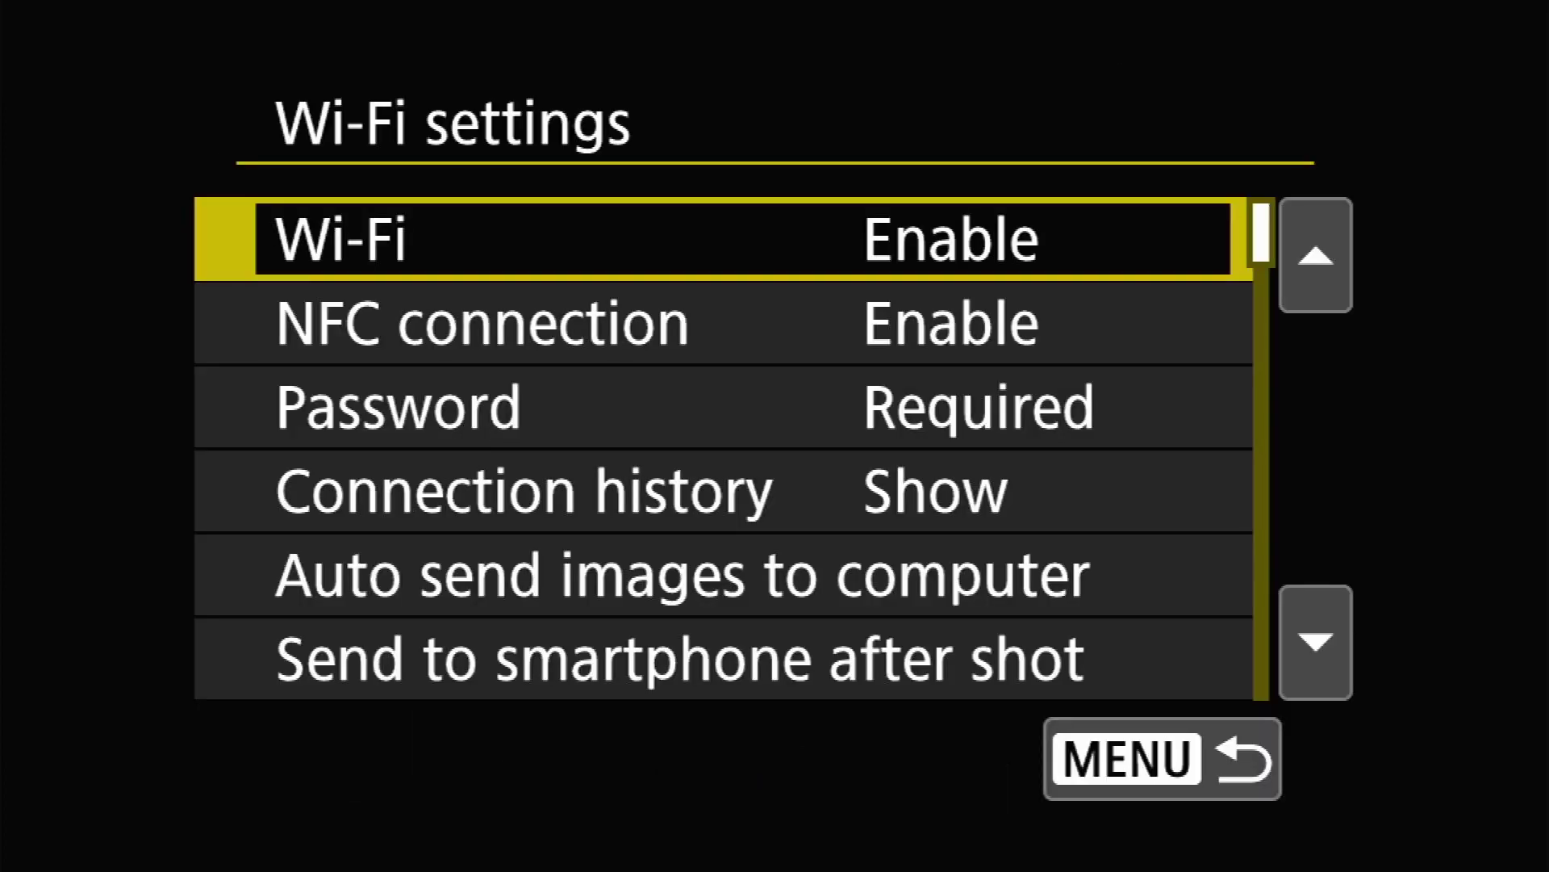
Set the Wi-Fi password requirement to None and return to the wireless communication settings.
{"action": "key", "text": "Down"}
{"action": "key", "text": "Down"}
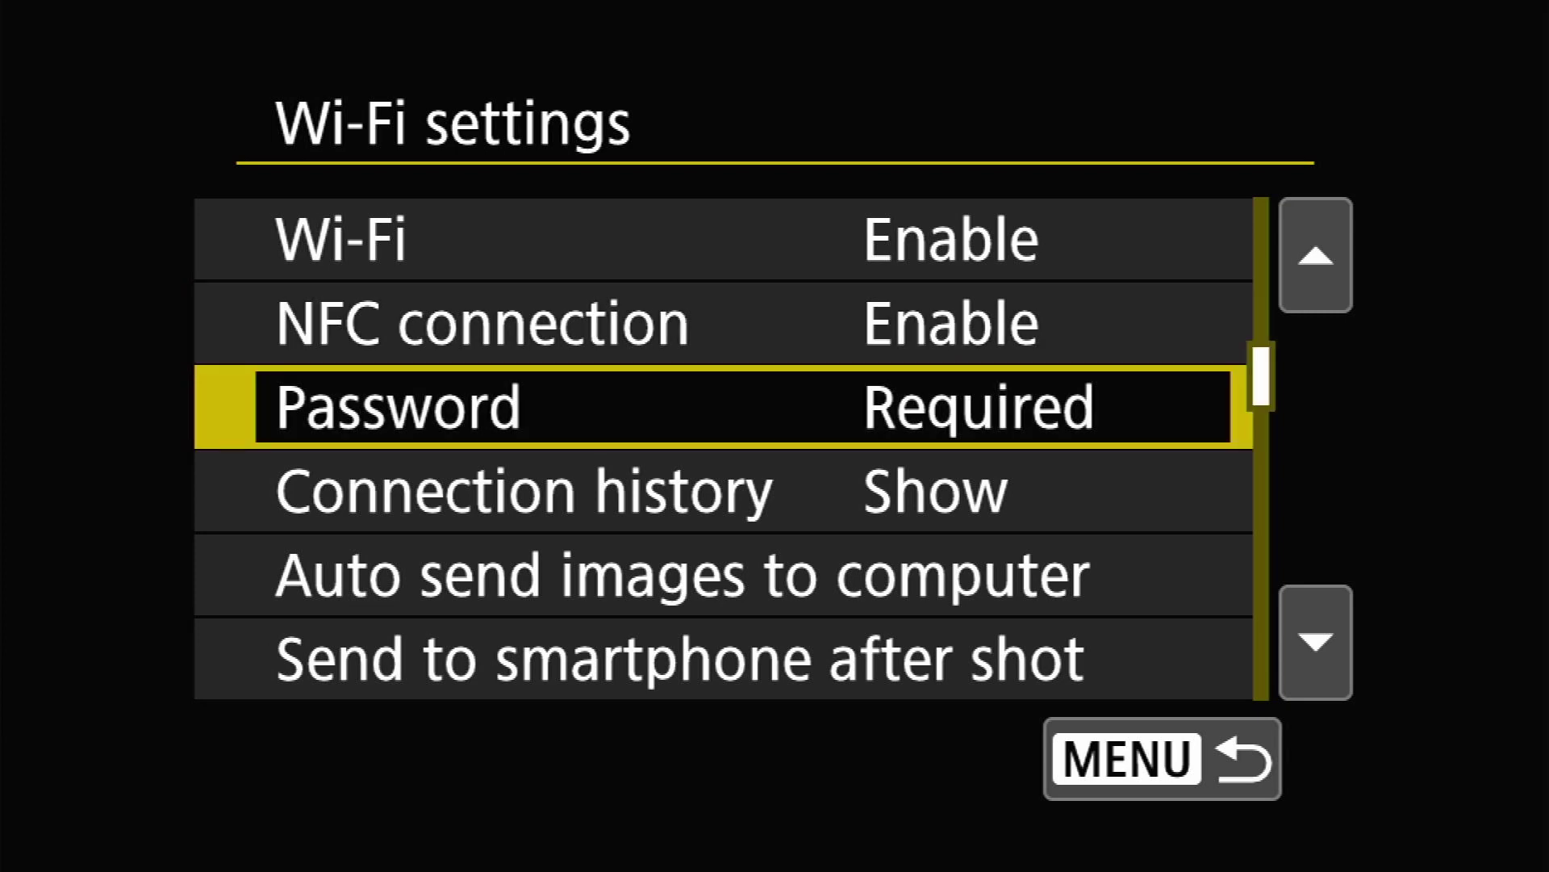
{"action": "key", "text": "Return"}
{"action": "key", "text": "Down"}
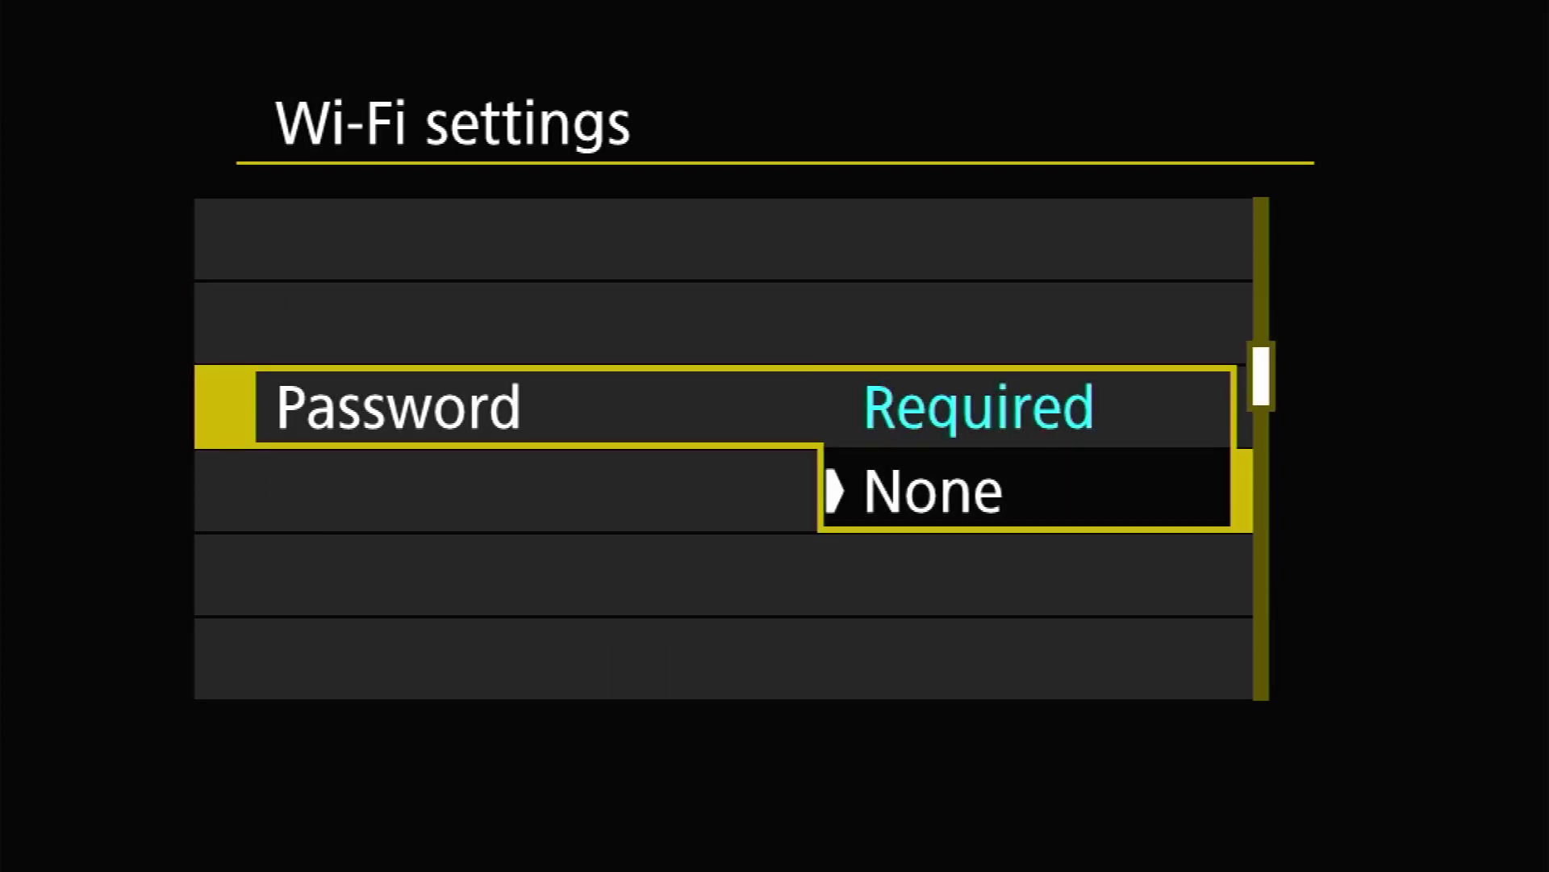
{"action": "key", "text": "Return"}
{"action": "key", "text": "Escape"}
Open the Wi-Fi function from the wireless communication settings to reach the available connection types.
{"action": "key", "text": "Down"}
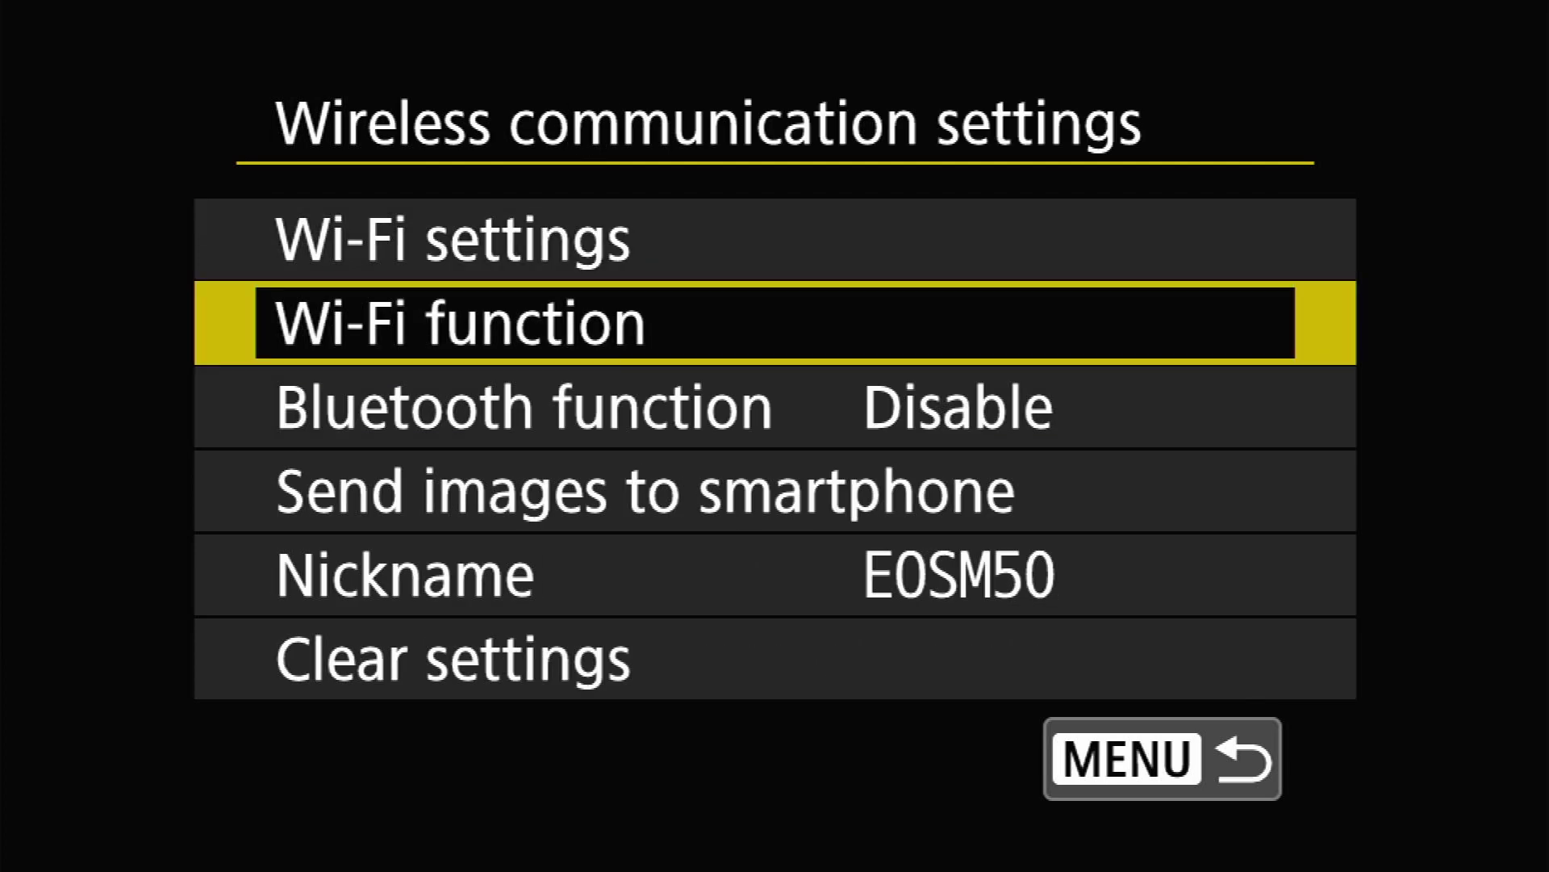
{"action": "key", "text": "Down"}
{"action": "key", "text": "Down"}
{"action": "key", "text": "Down"}
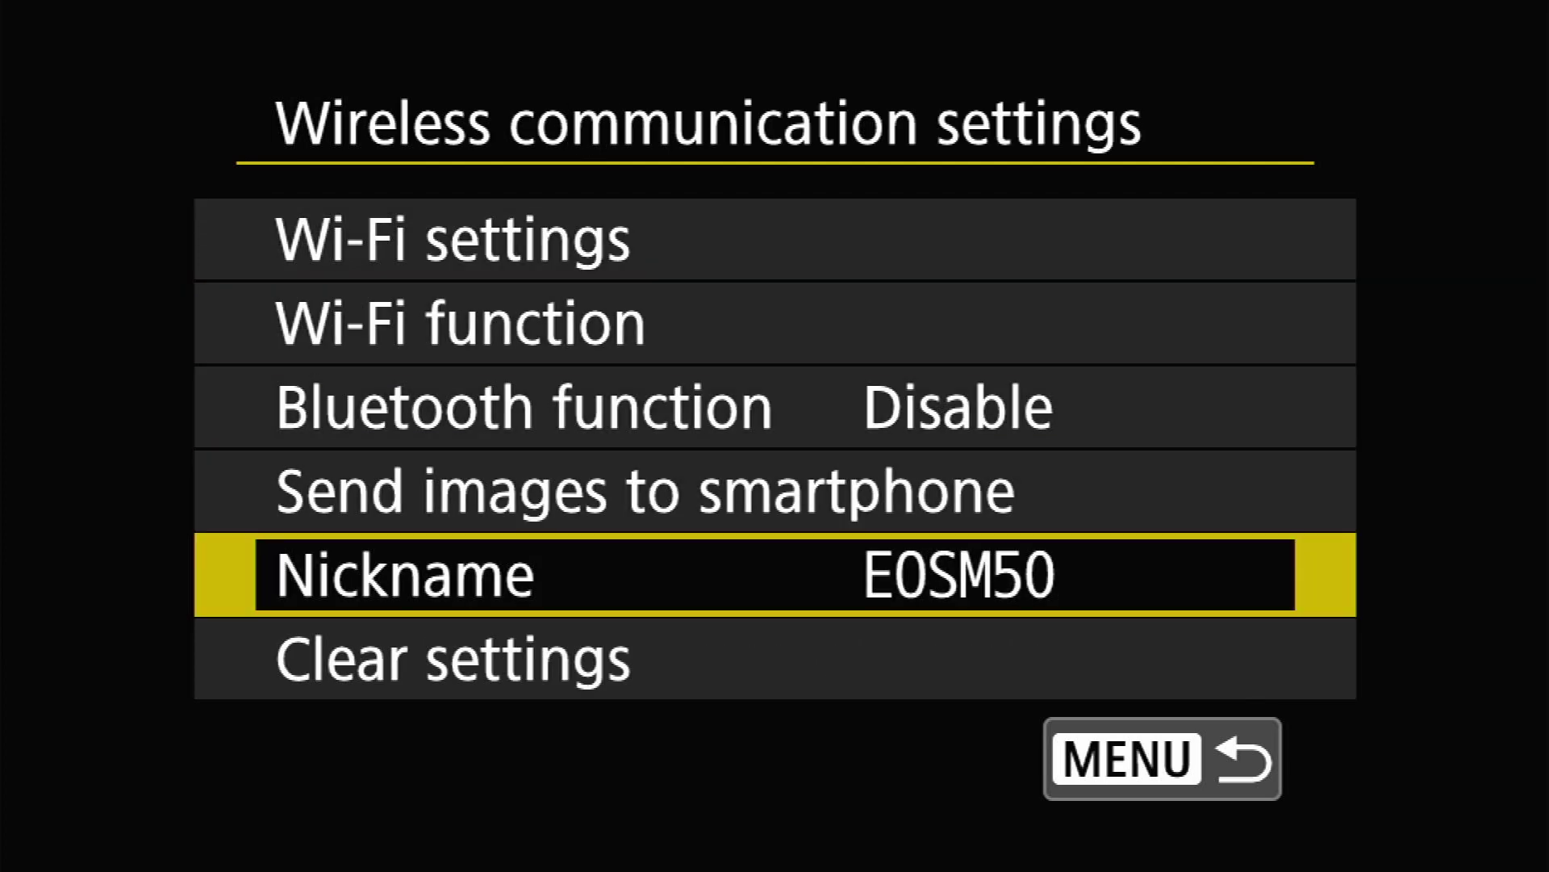
{"action": "key", "text": "Up"}
{"action": "key", "text": "Up"}
{"action": "key", "text": "Up"}
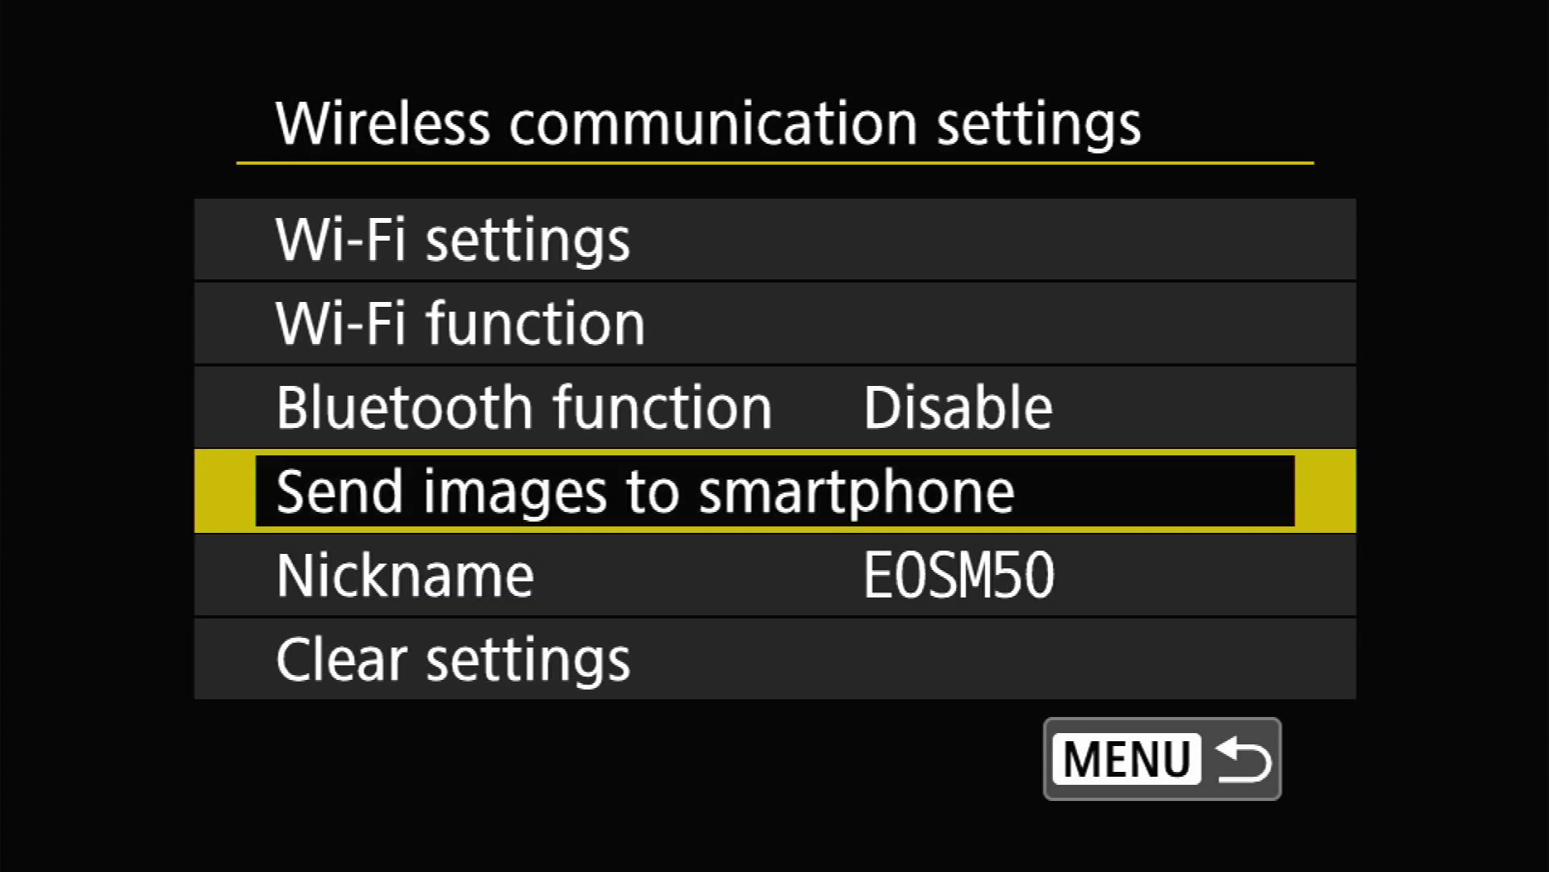
{"action": "key", "text": "Return"}
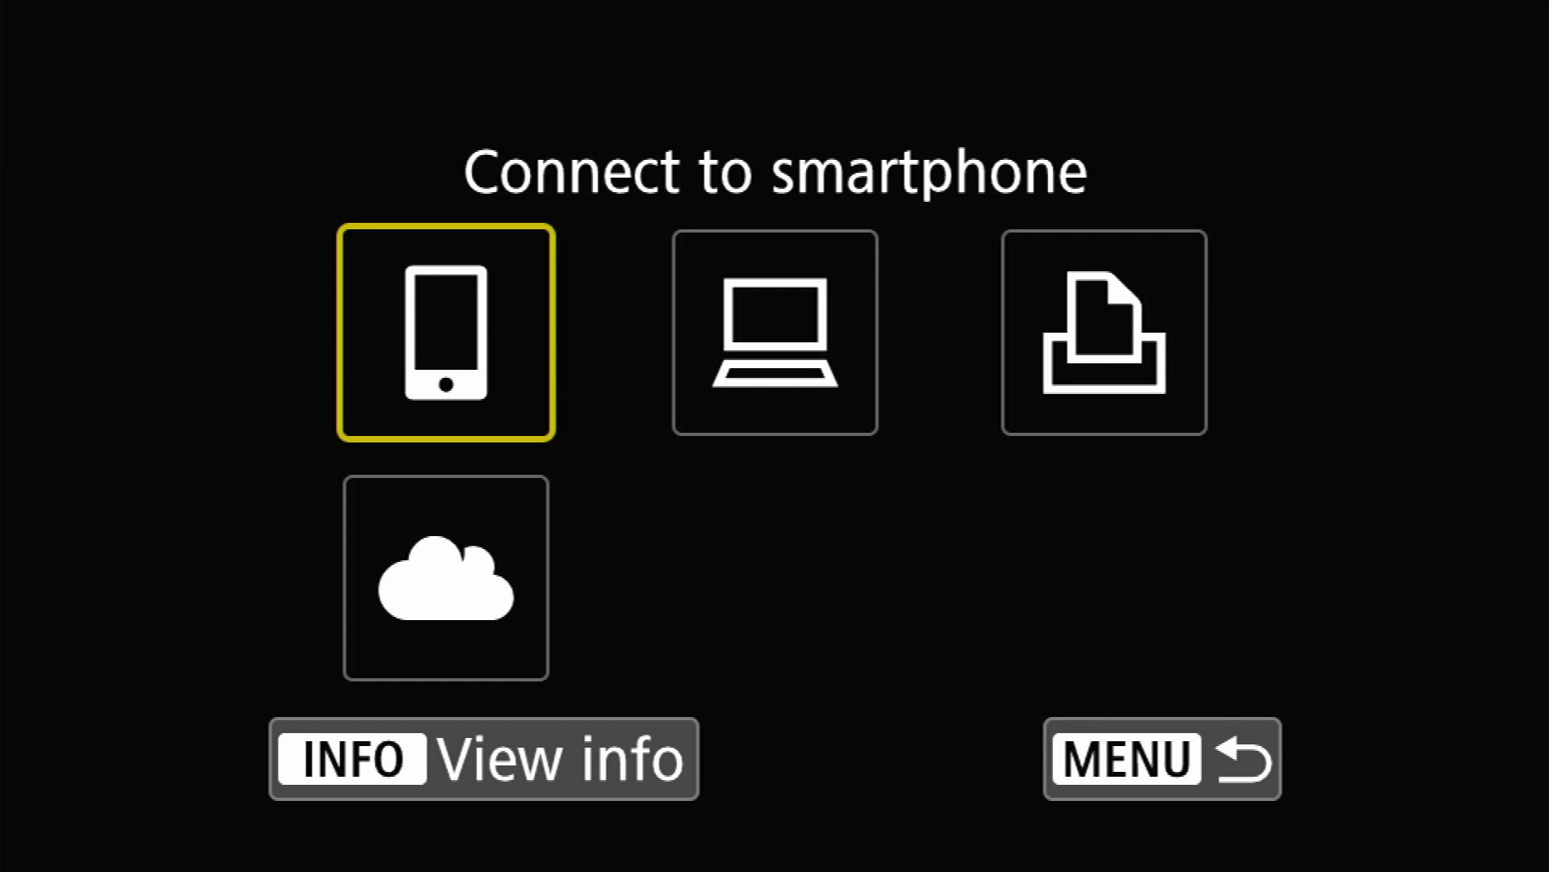
Choose Connect to smartphone, start registering a device for connection, and go to the iOS choice for the Camera Connect download QR code.
{"action": "key", "text": "Right"}
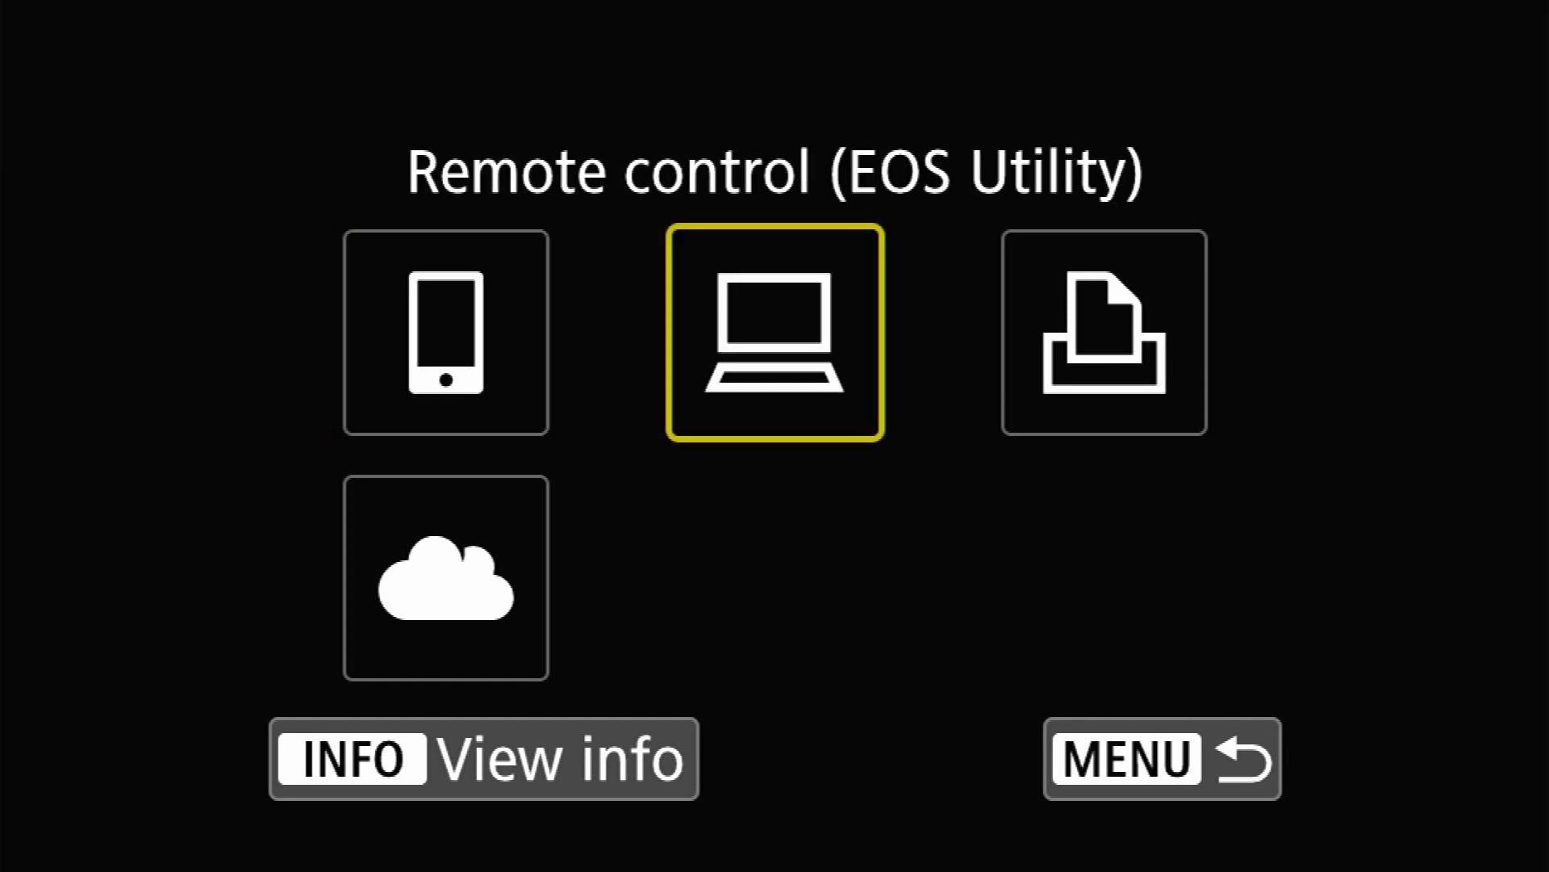
{"action": "key", "text": "Right"}
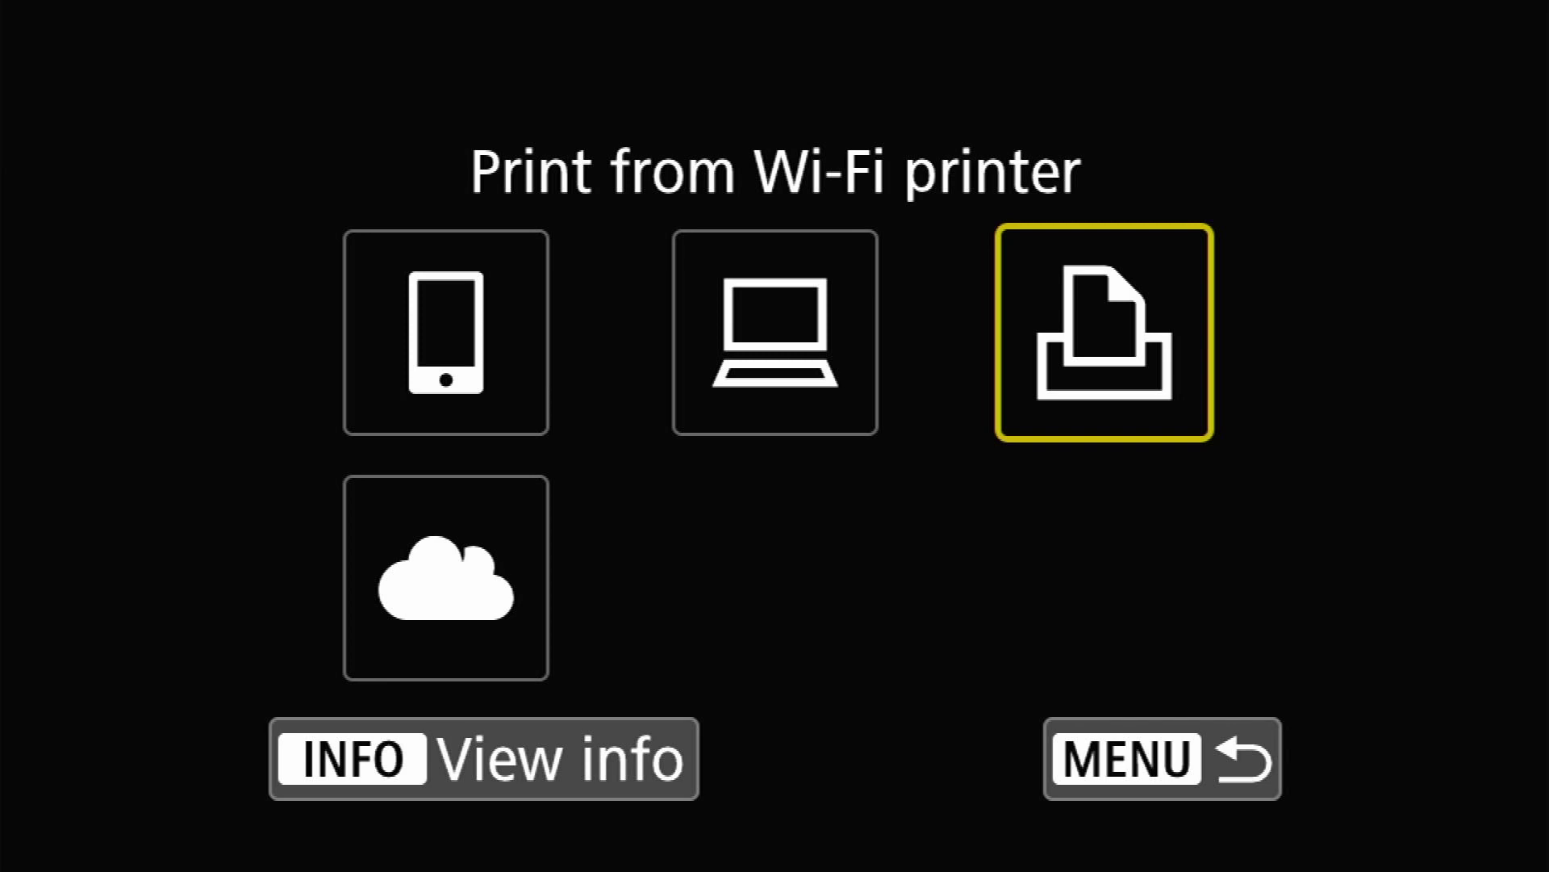
{"action": "key", "text": "Left"}
{"action": "key", "text": "Left"}
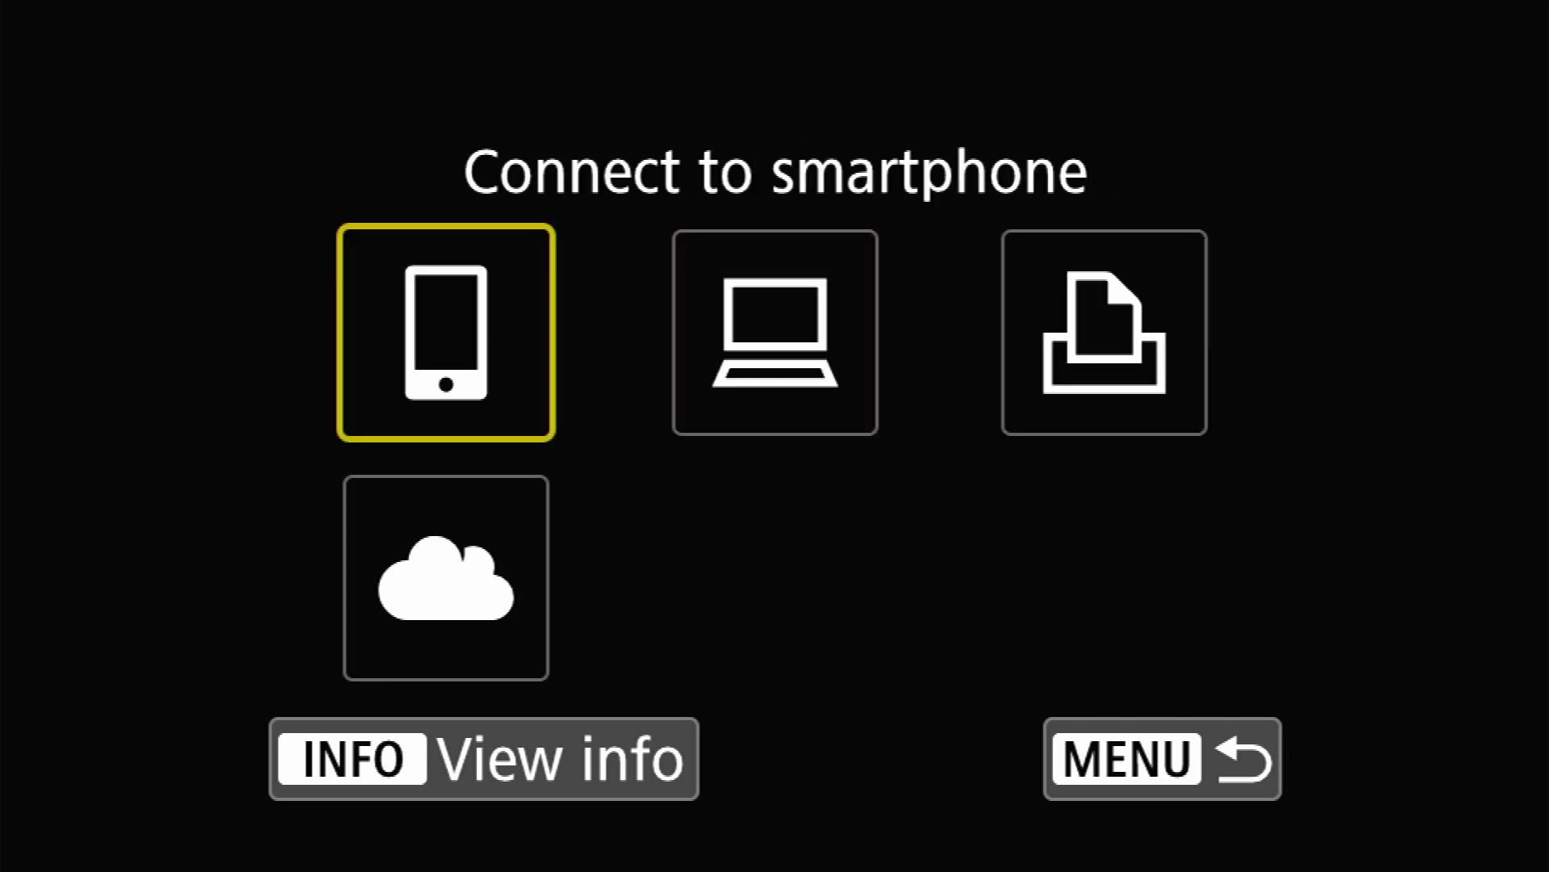
{"action": "key", "text": "Down"}
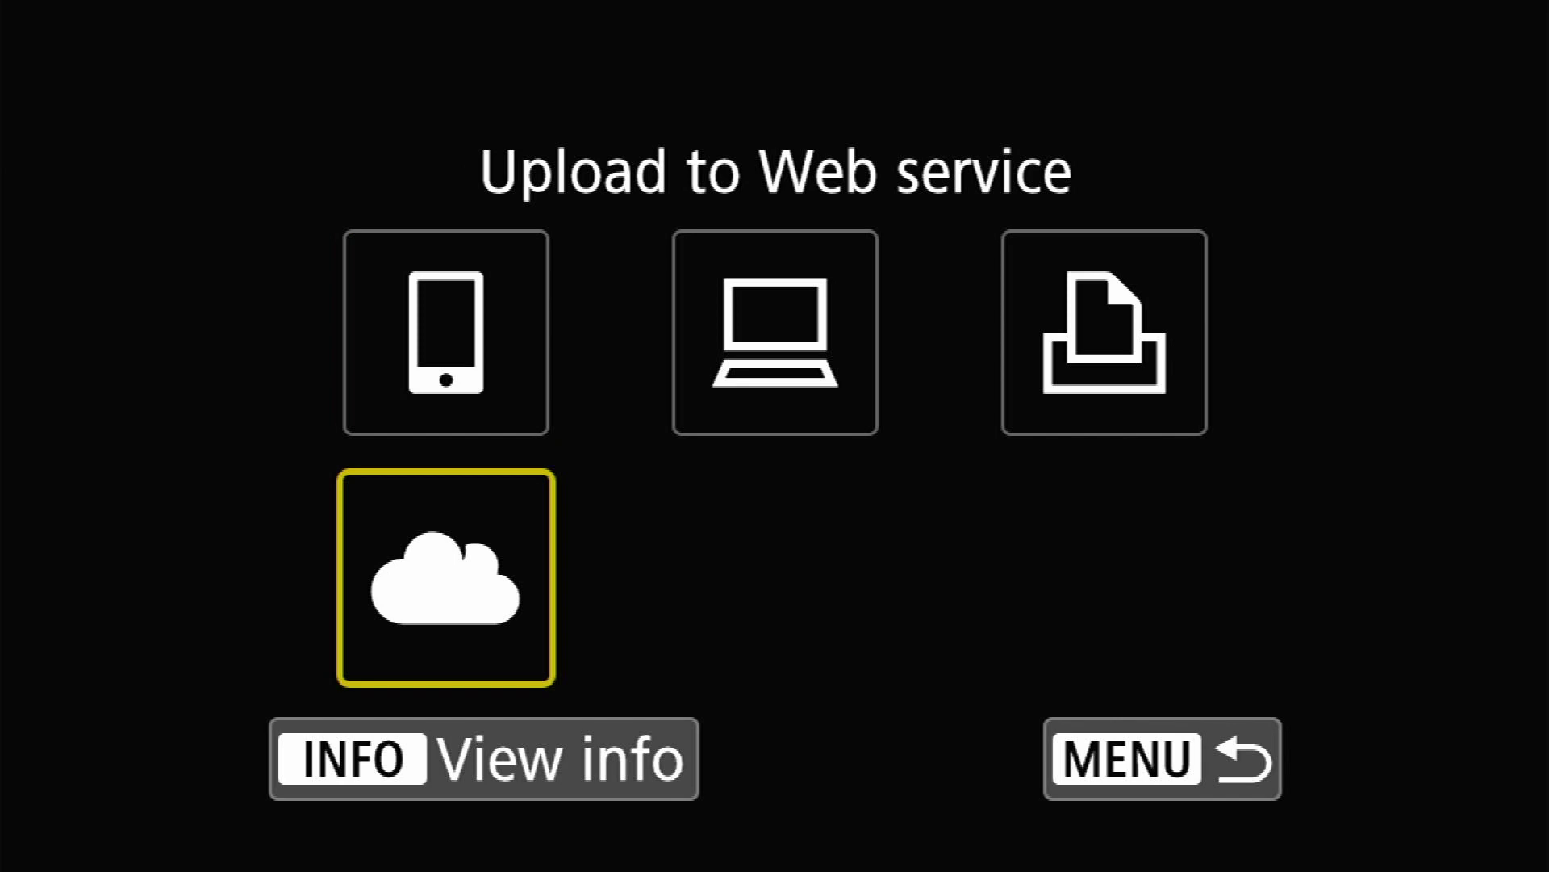
{"action": "key", "text": "Up"}
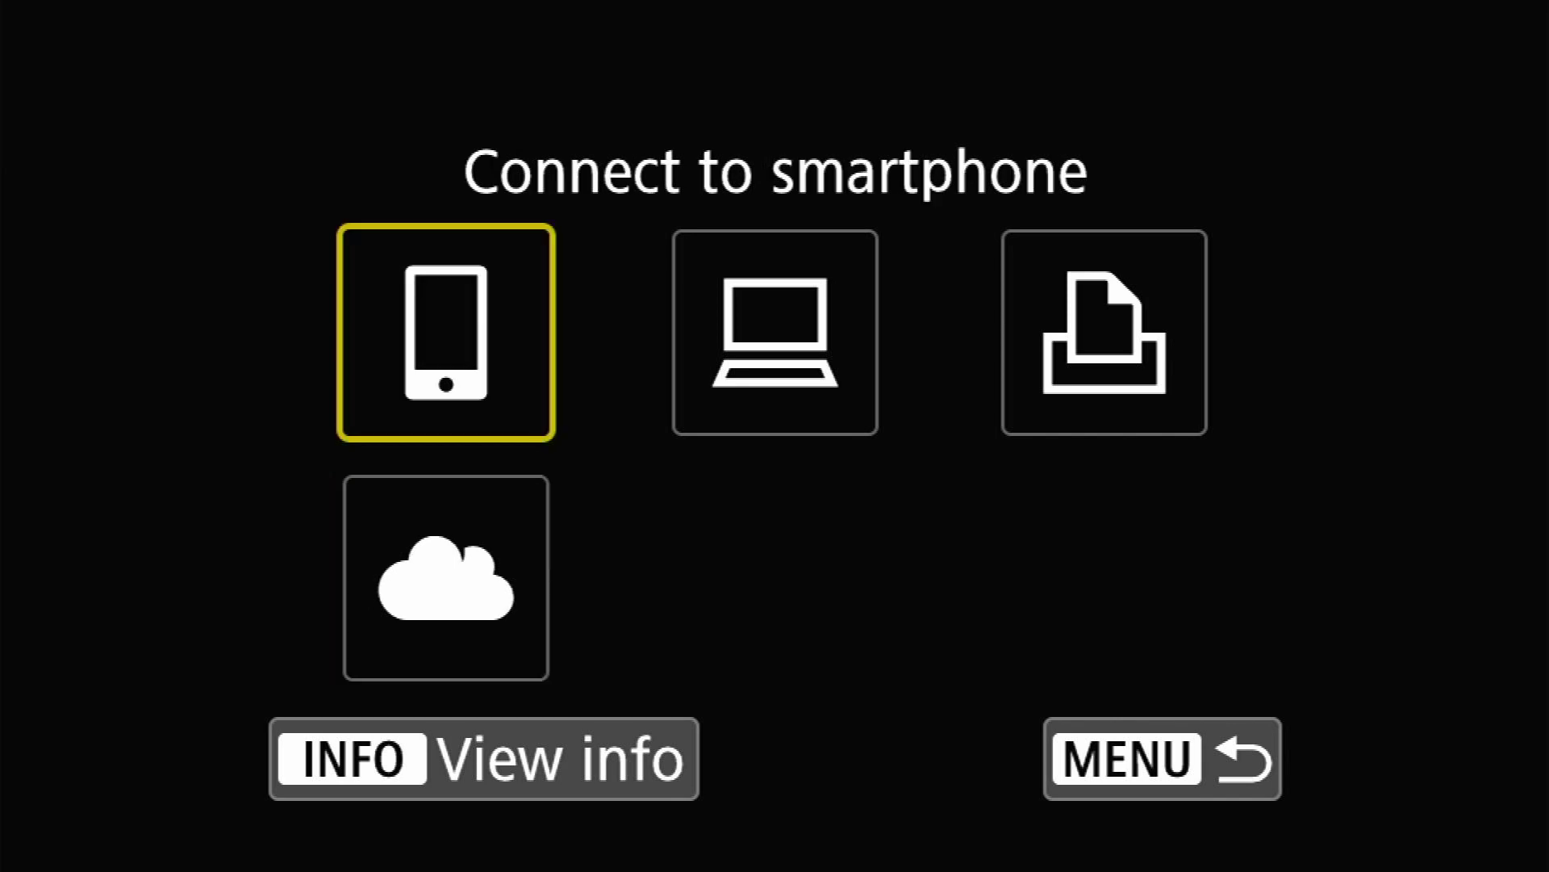
{"action": "key", "text": "Return"}
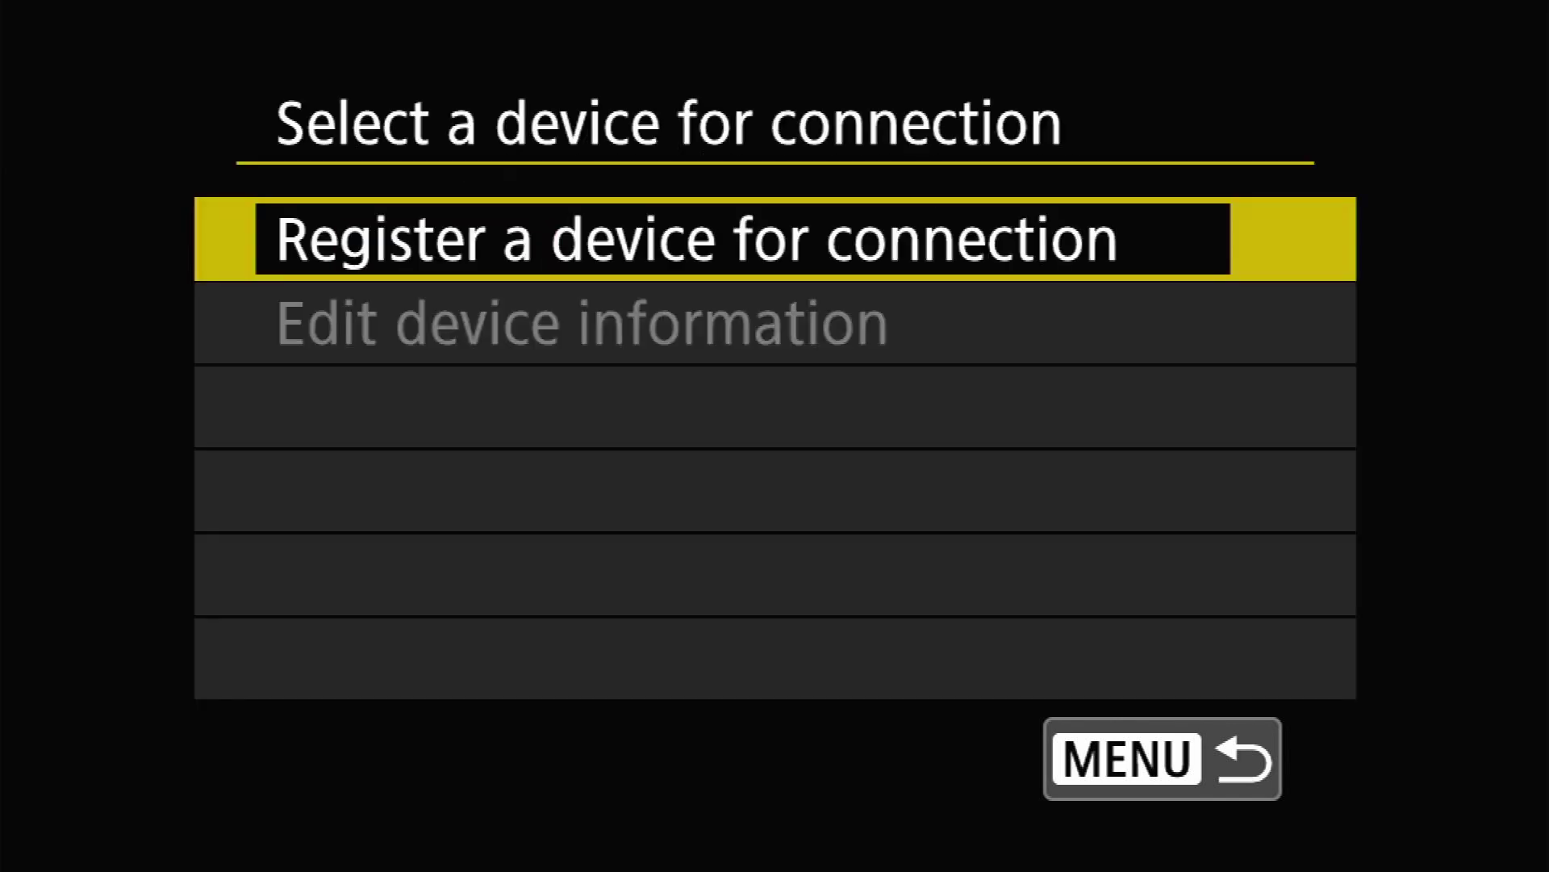
{"action": "key", "text": "Return"}
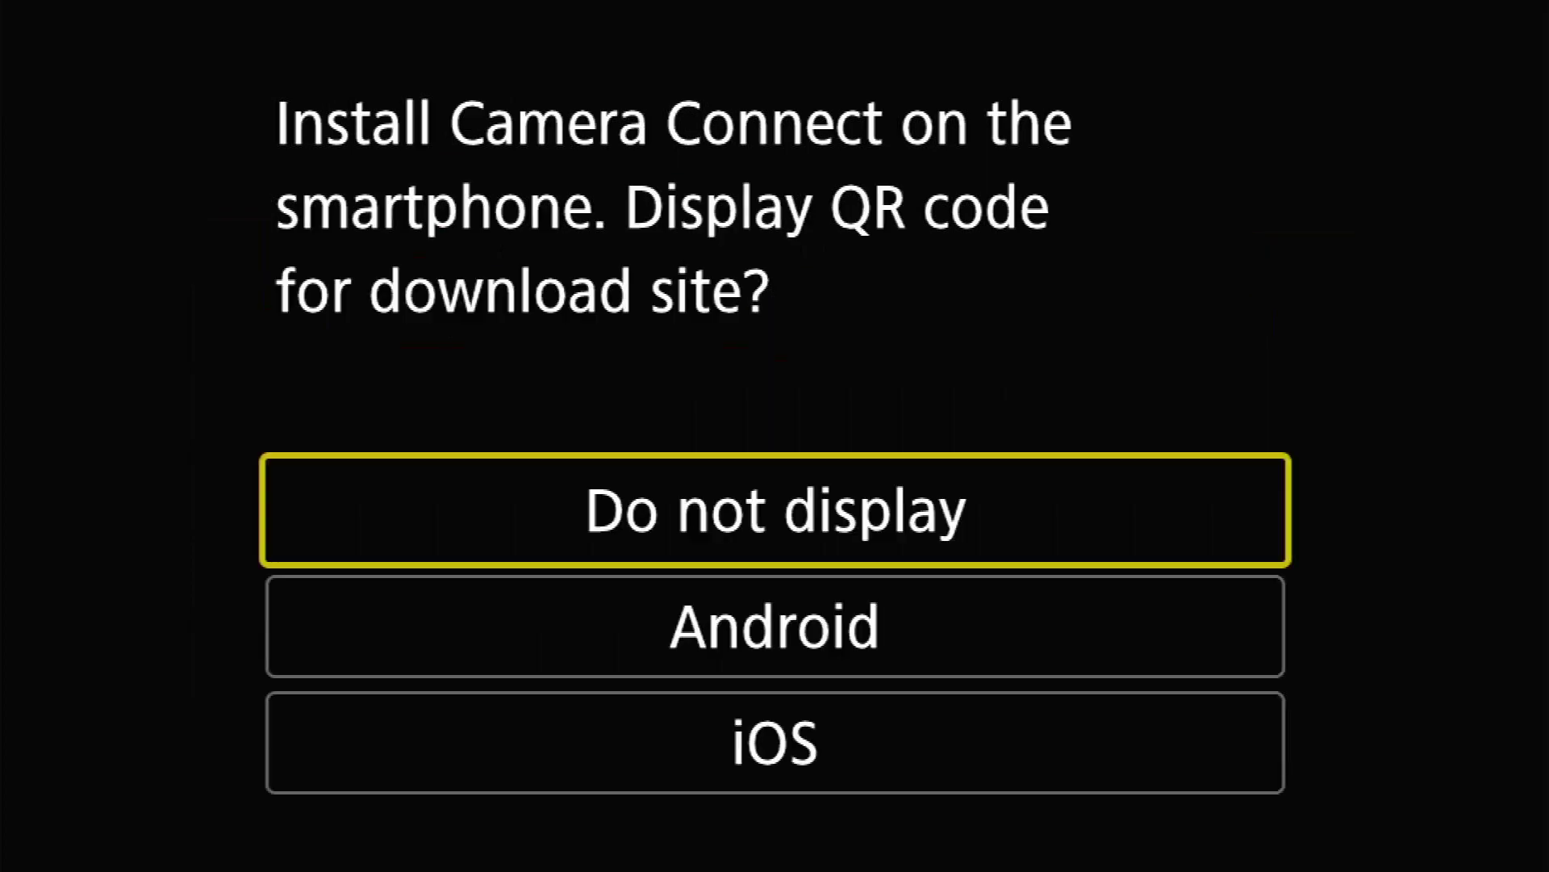
{"action": "key", "text": "Down"}
{"action": "key", "text": "Down"}
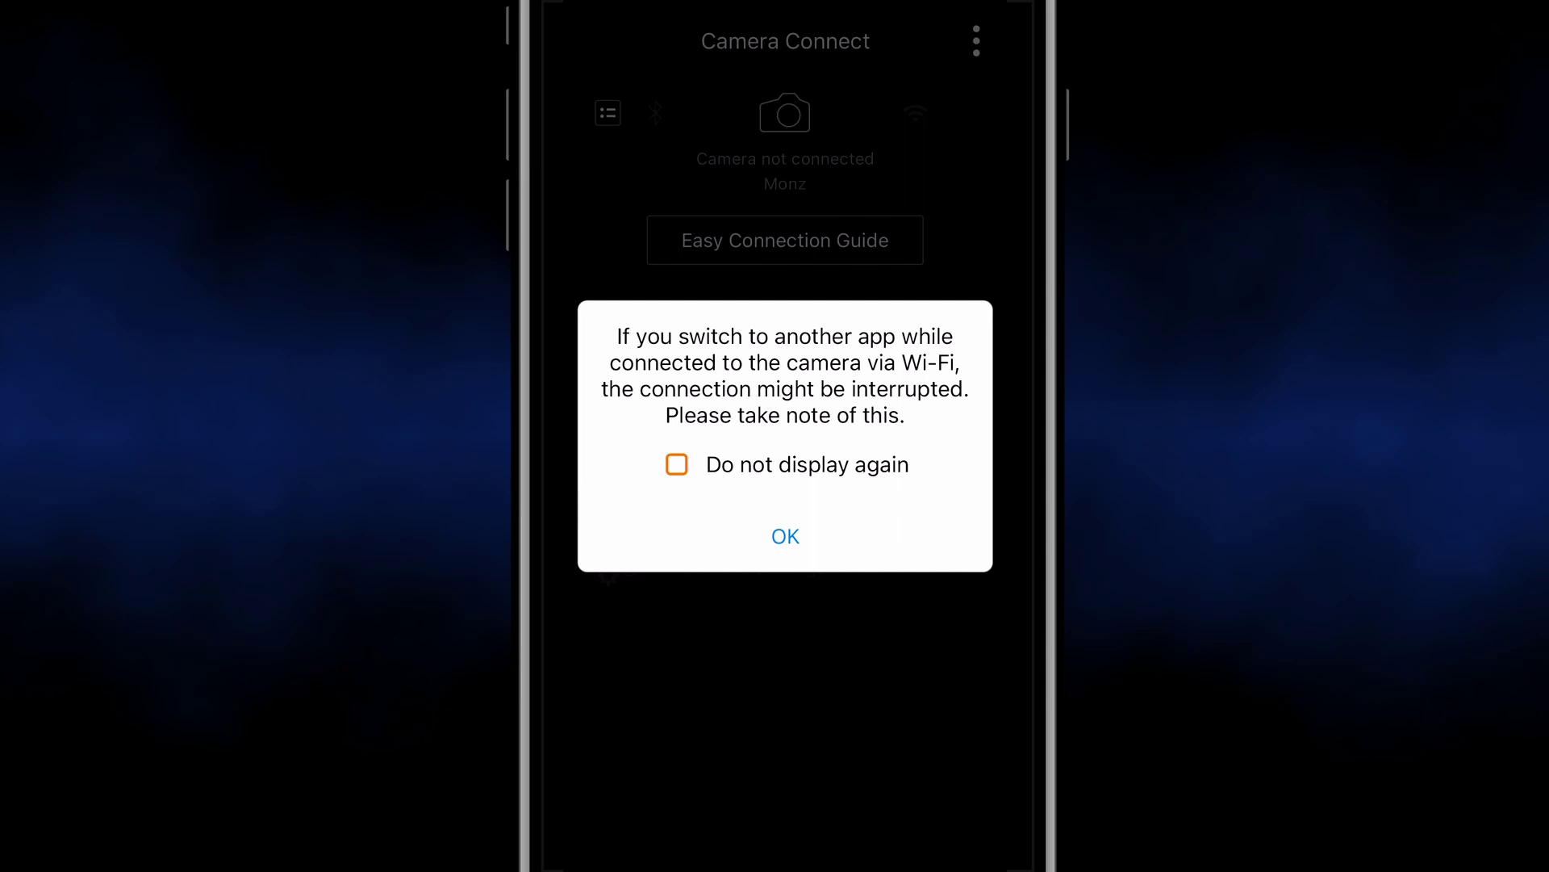
Switch to Camera Connect on the phone and dismiss the app-switching notice with Do not display again ticked.
{"action": "left_click", "coordinate": [676, 464]}
{"action": "left_click", "coordinate": [785, 536]}
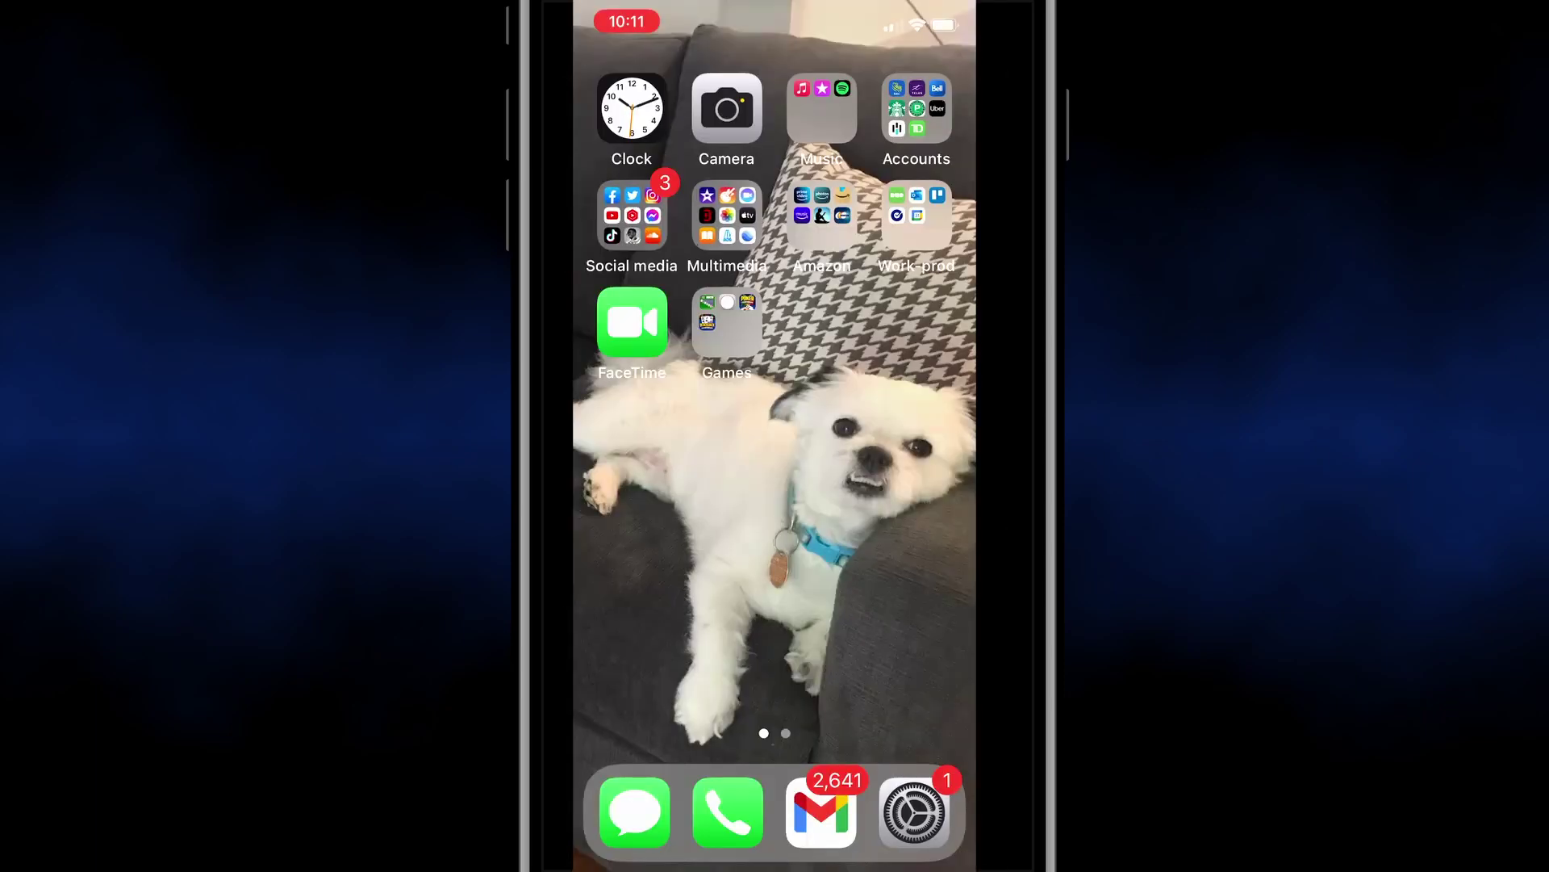
Switch to the phone's Settings app and open the Auto-Lock setting under Display & Brightness.
{"action": "left_click", "coordinate": [921, 806]}
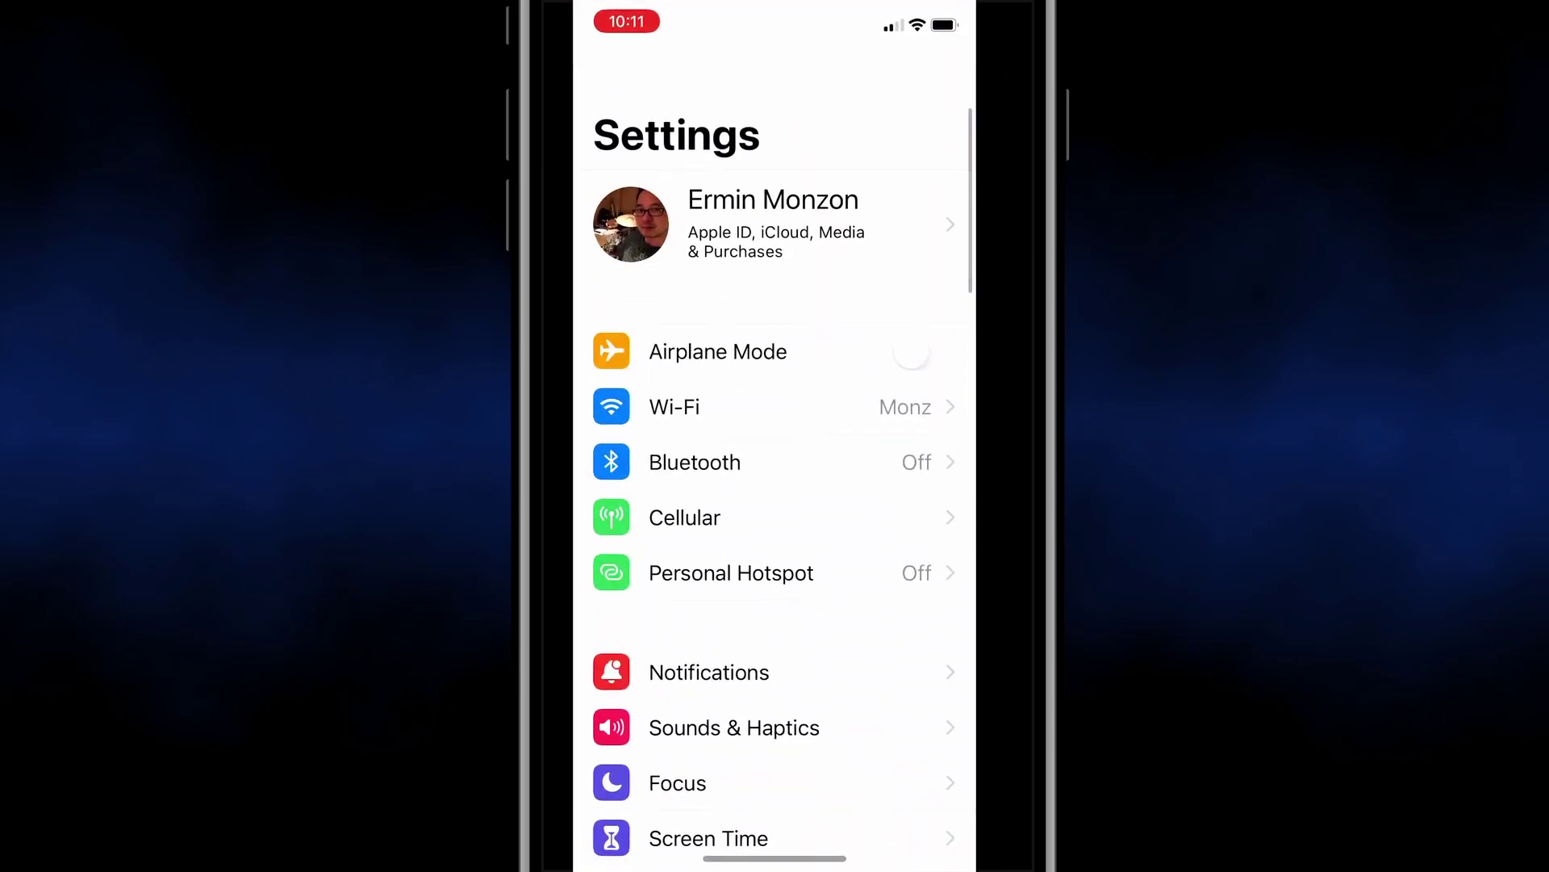
{"action": "scroll", "coordinate": [775, 484], "scroll_direction": "down", "scroll_amount": 7}
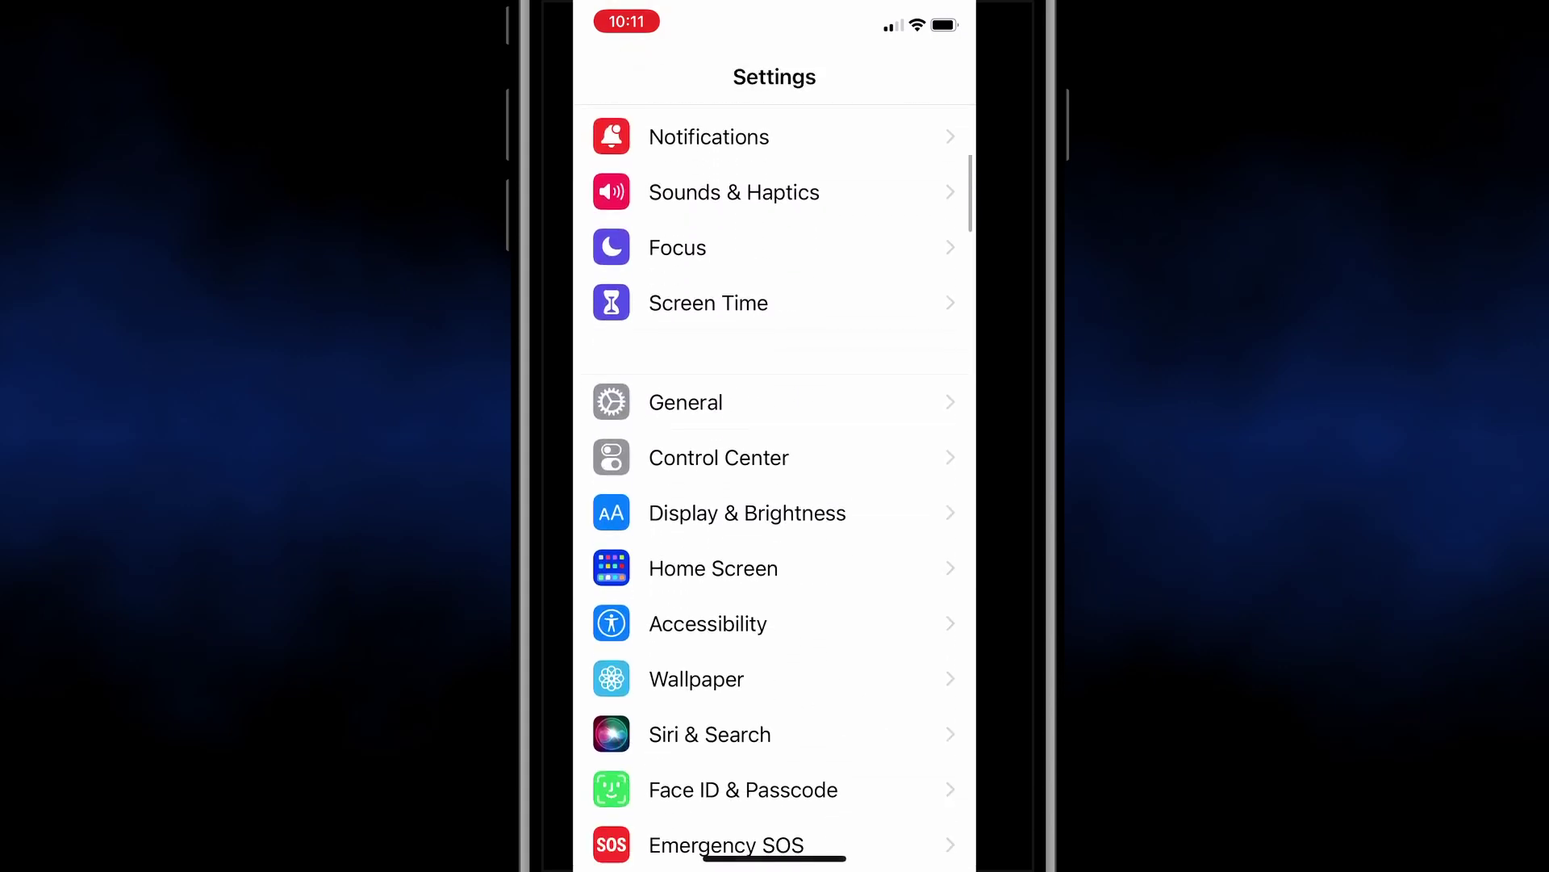
{"action": "left_click", "coordinate": [739, 512]}
{"action": "scroll", "coordinate": [775, 484], "scroll_direction": "down", "scroll_amount": 5}
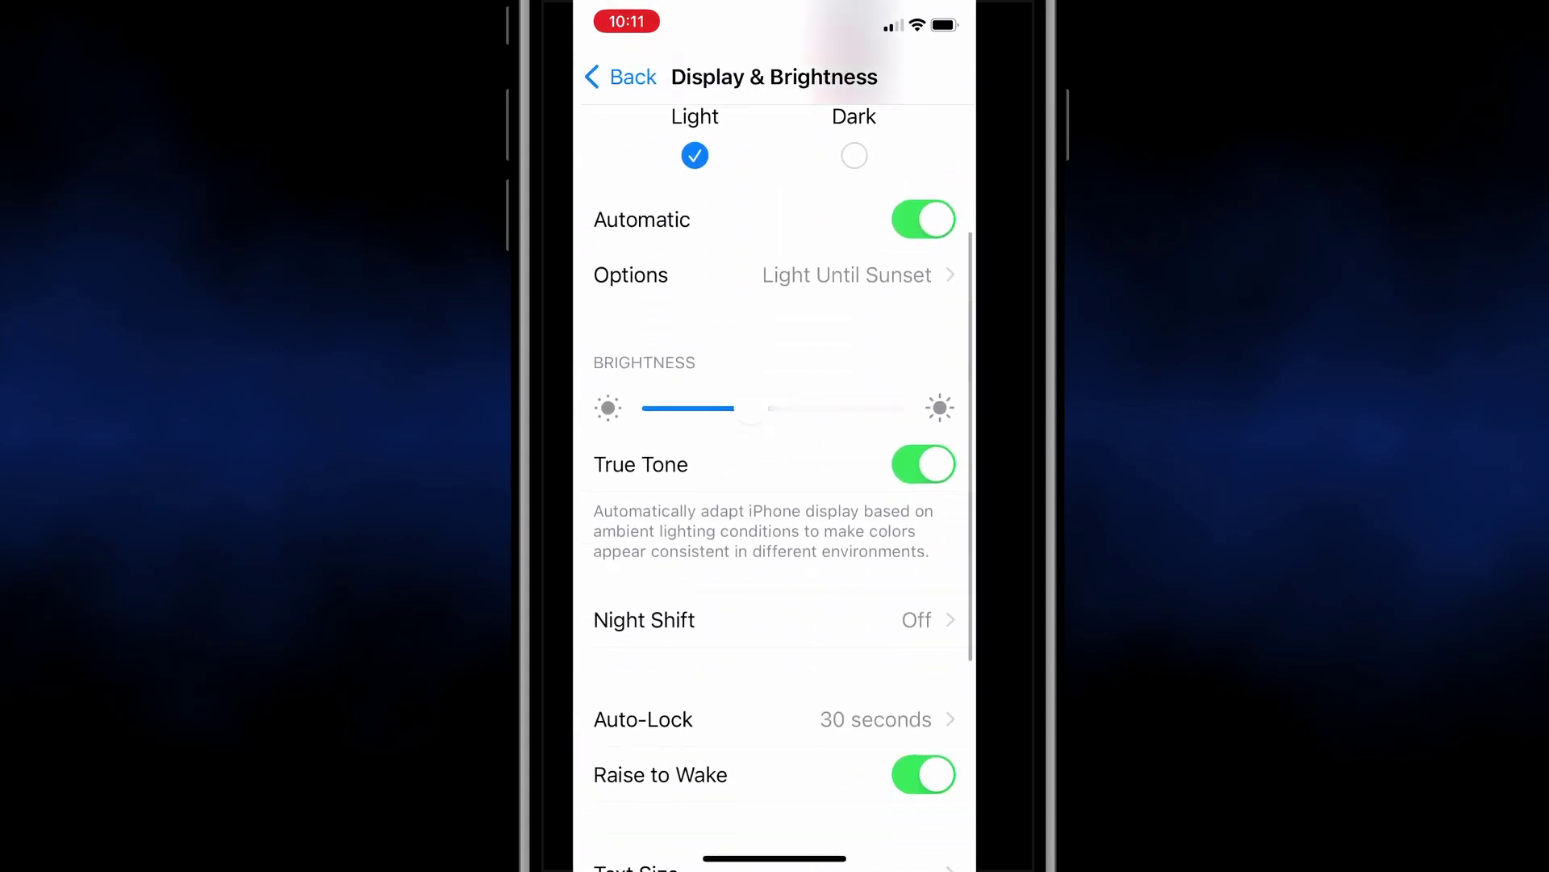
{"action": "left_click", "coordinate": [645, 537]}
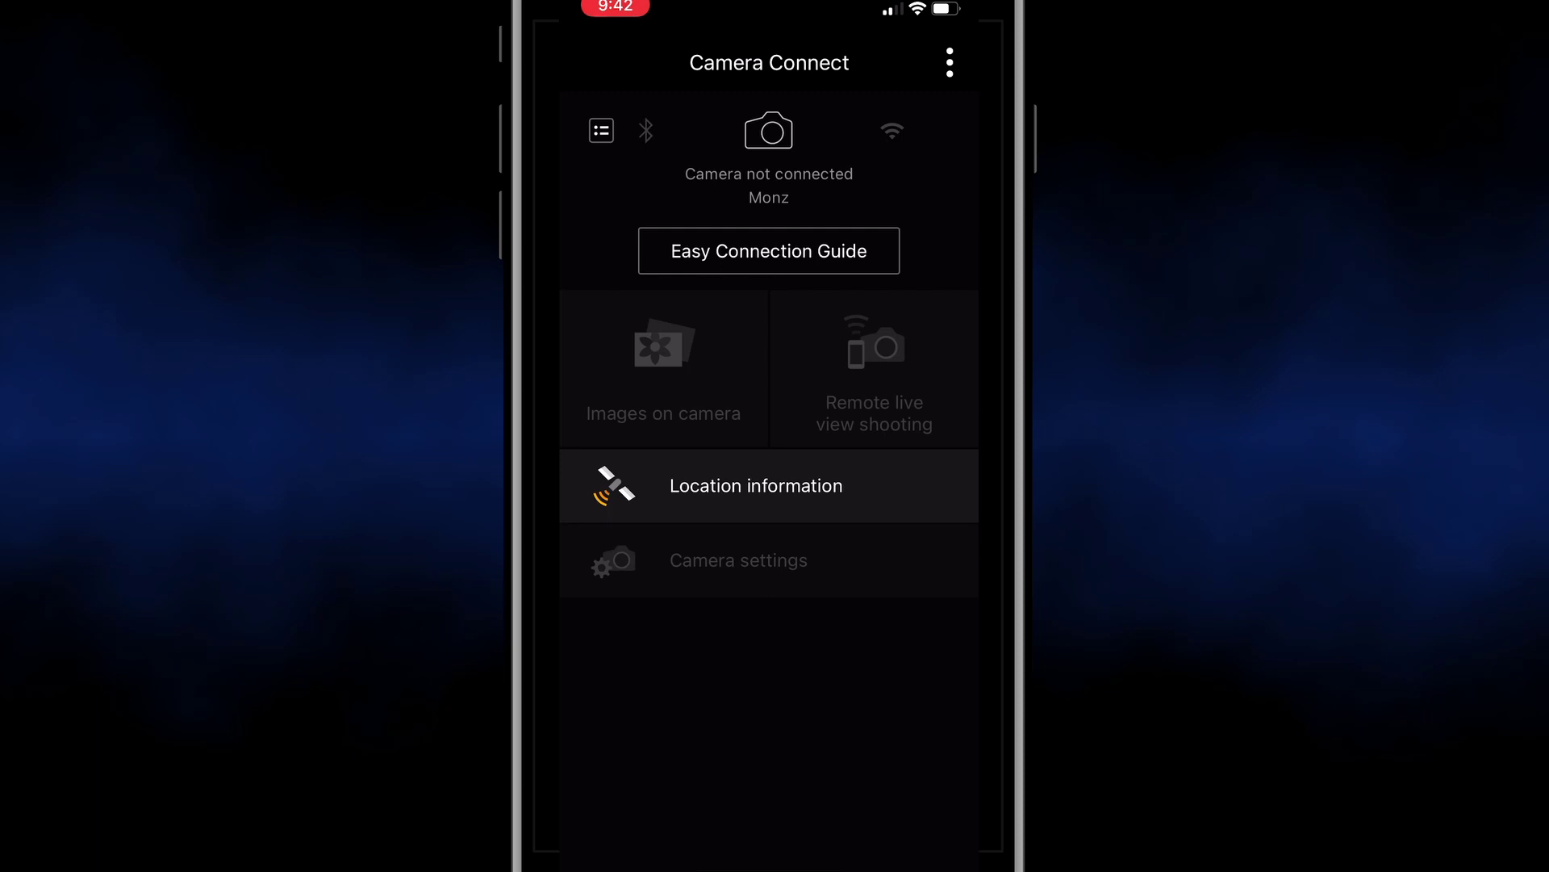
In Camera Connect's Easy Connection Guide, add a first-time camera and confirm EOS M50 as the model.
{"action": "left_click", "coordinate": [769, 251]}
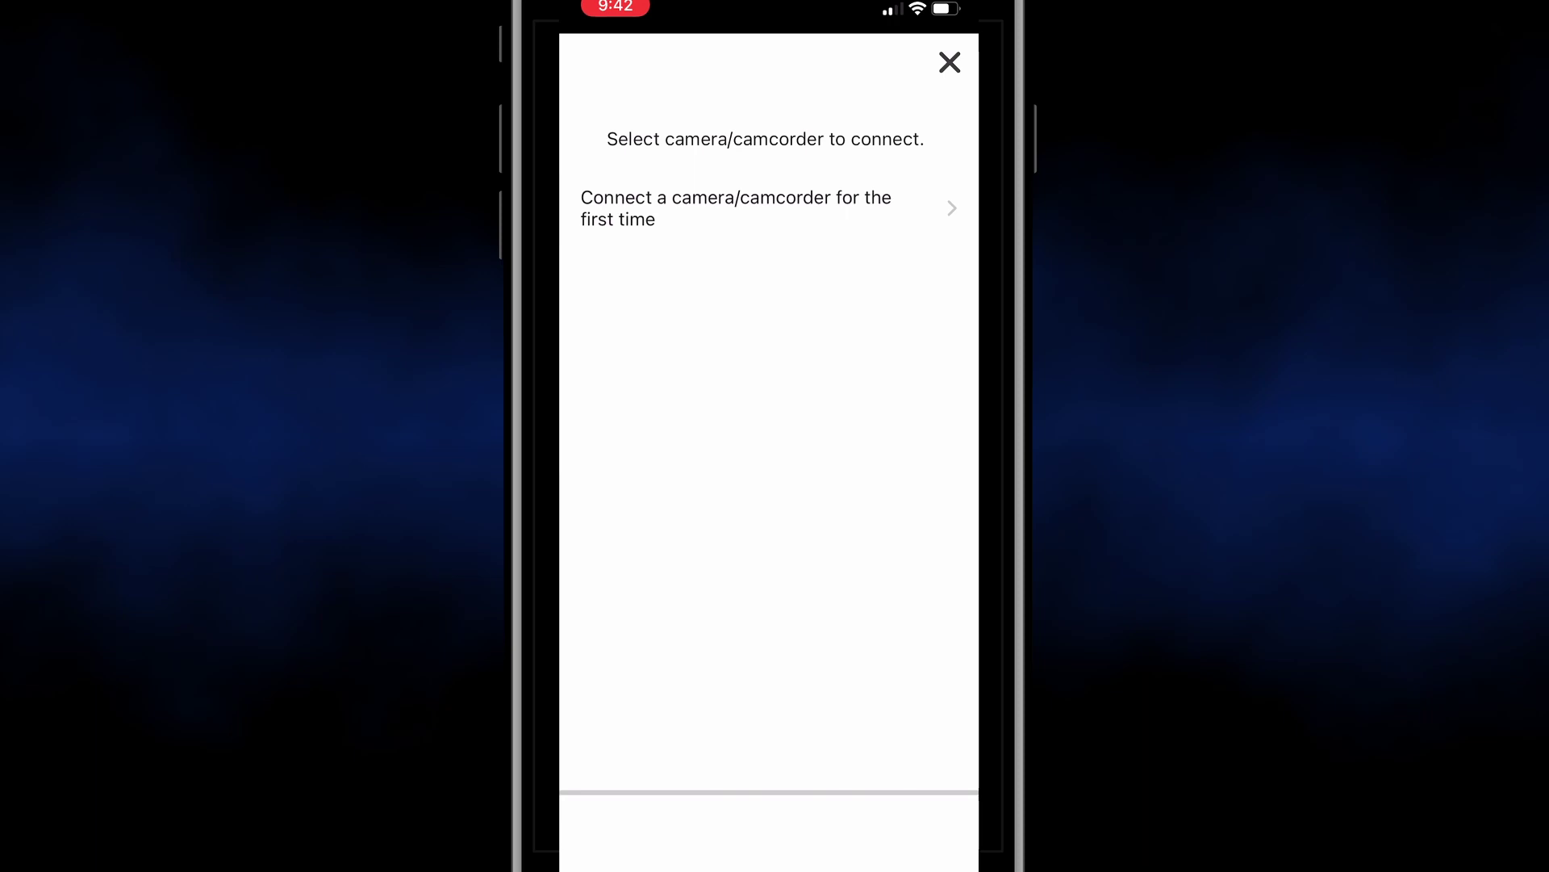
{"action": "left_click", "coordinate": [769, 208]}
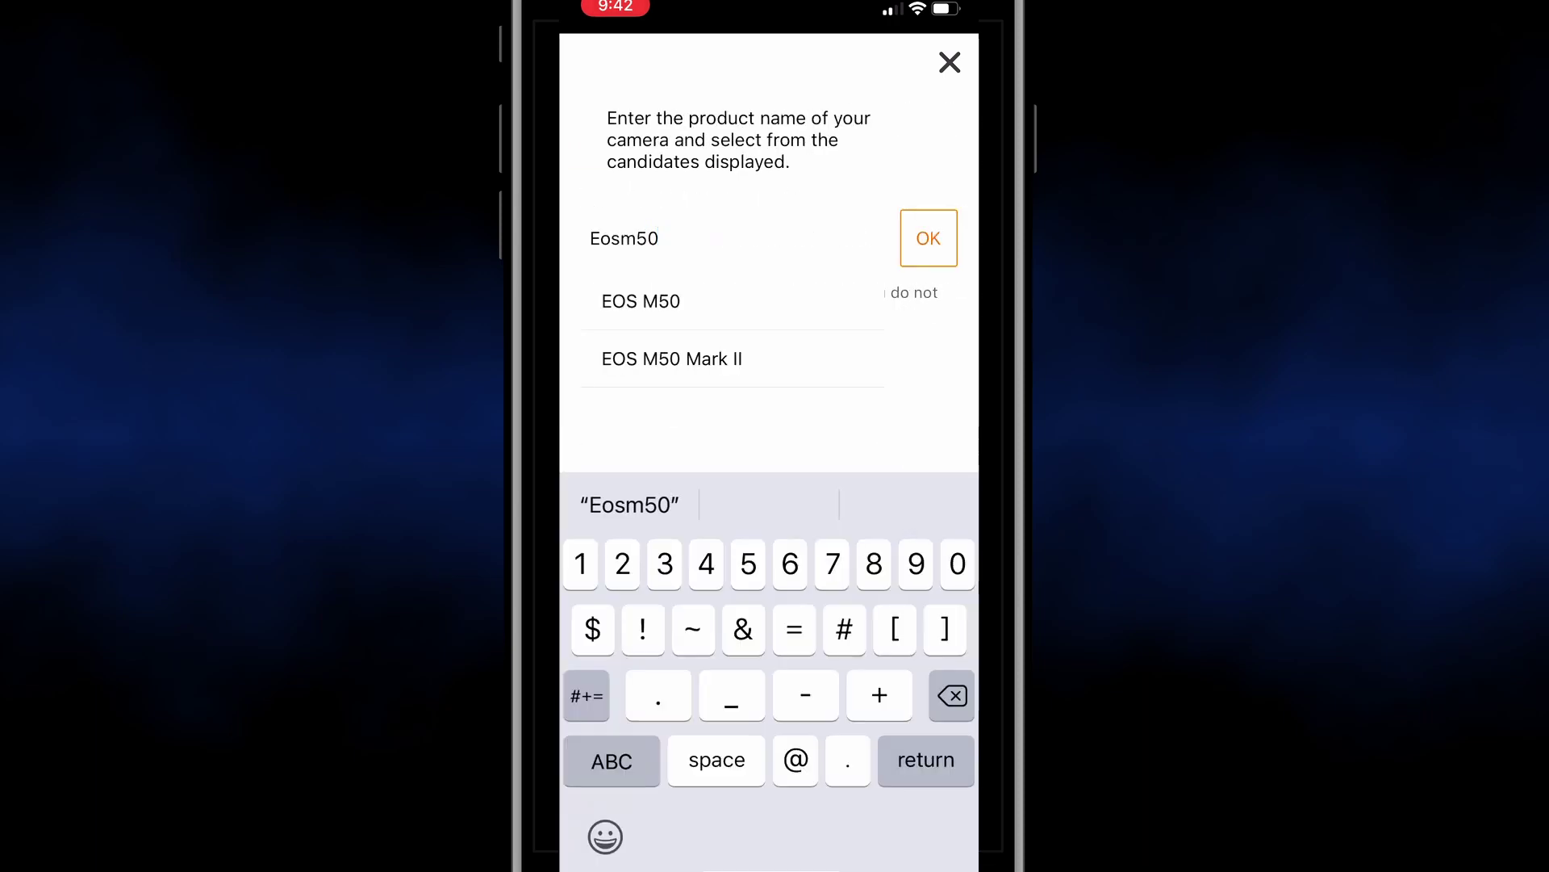
{"action": "left_click", "coordinate": [641, 301]}
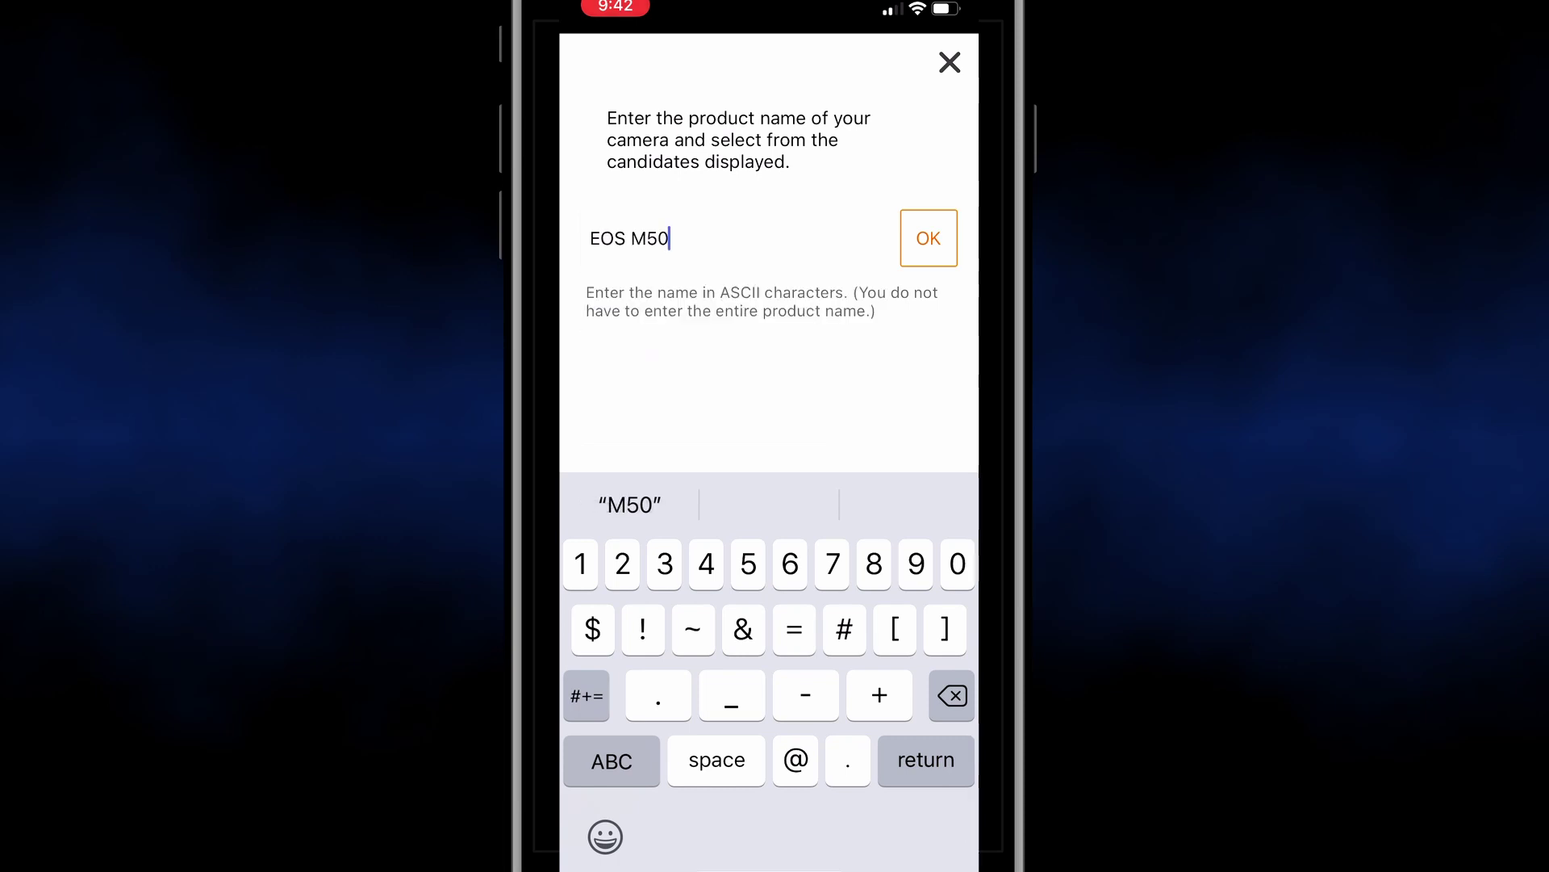
{"action": "left_click", "coordinate": [929, 239]}
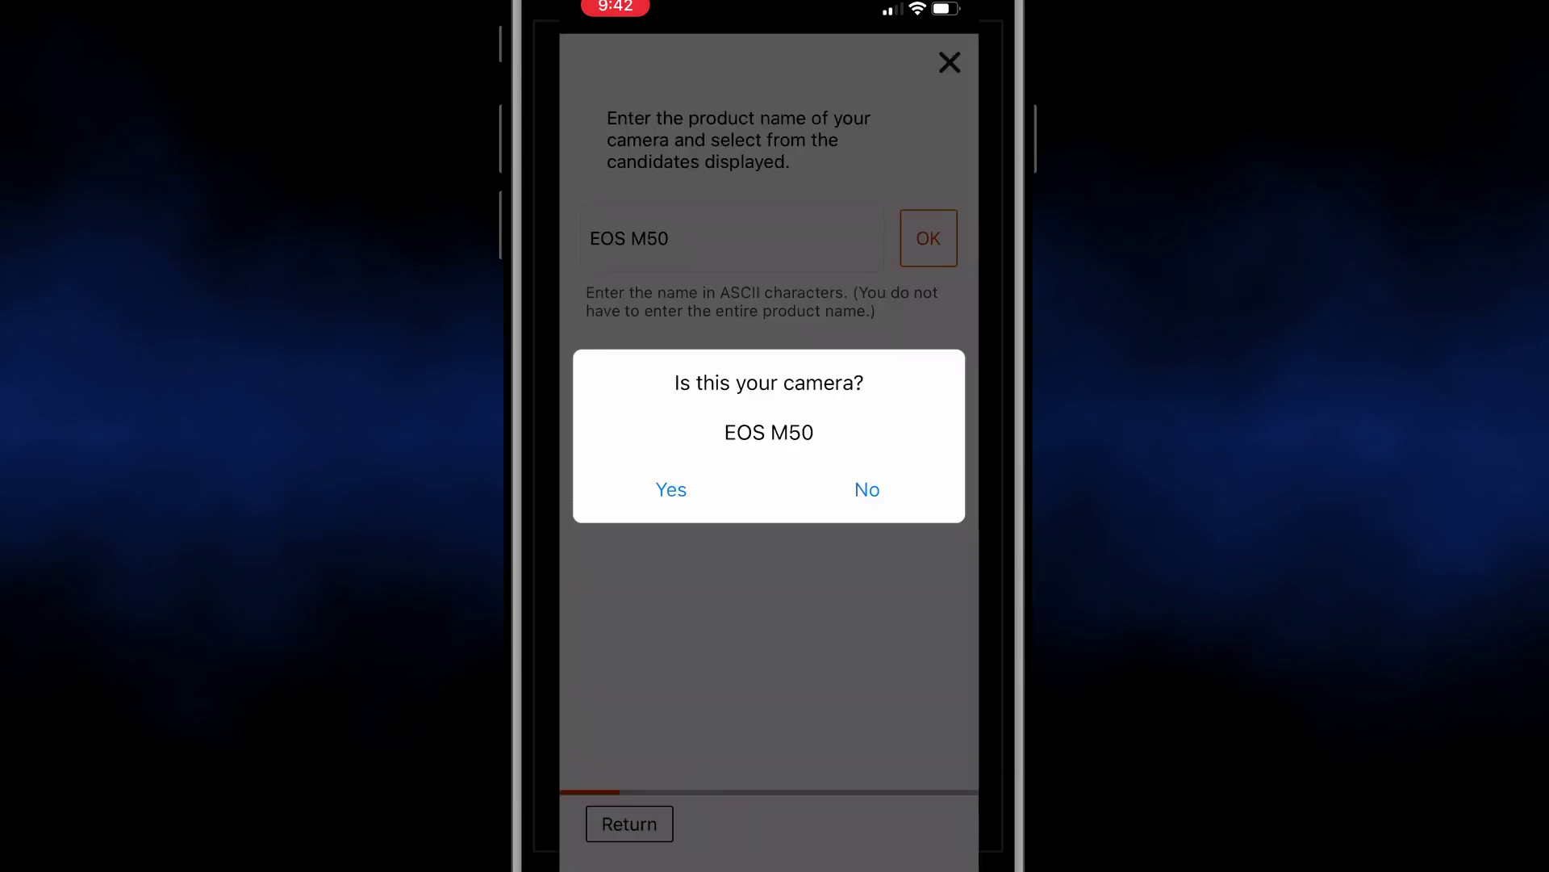
{"action": "left_click", "coordinate": [671, 489]}
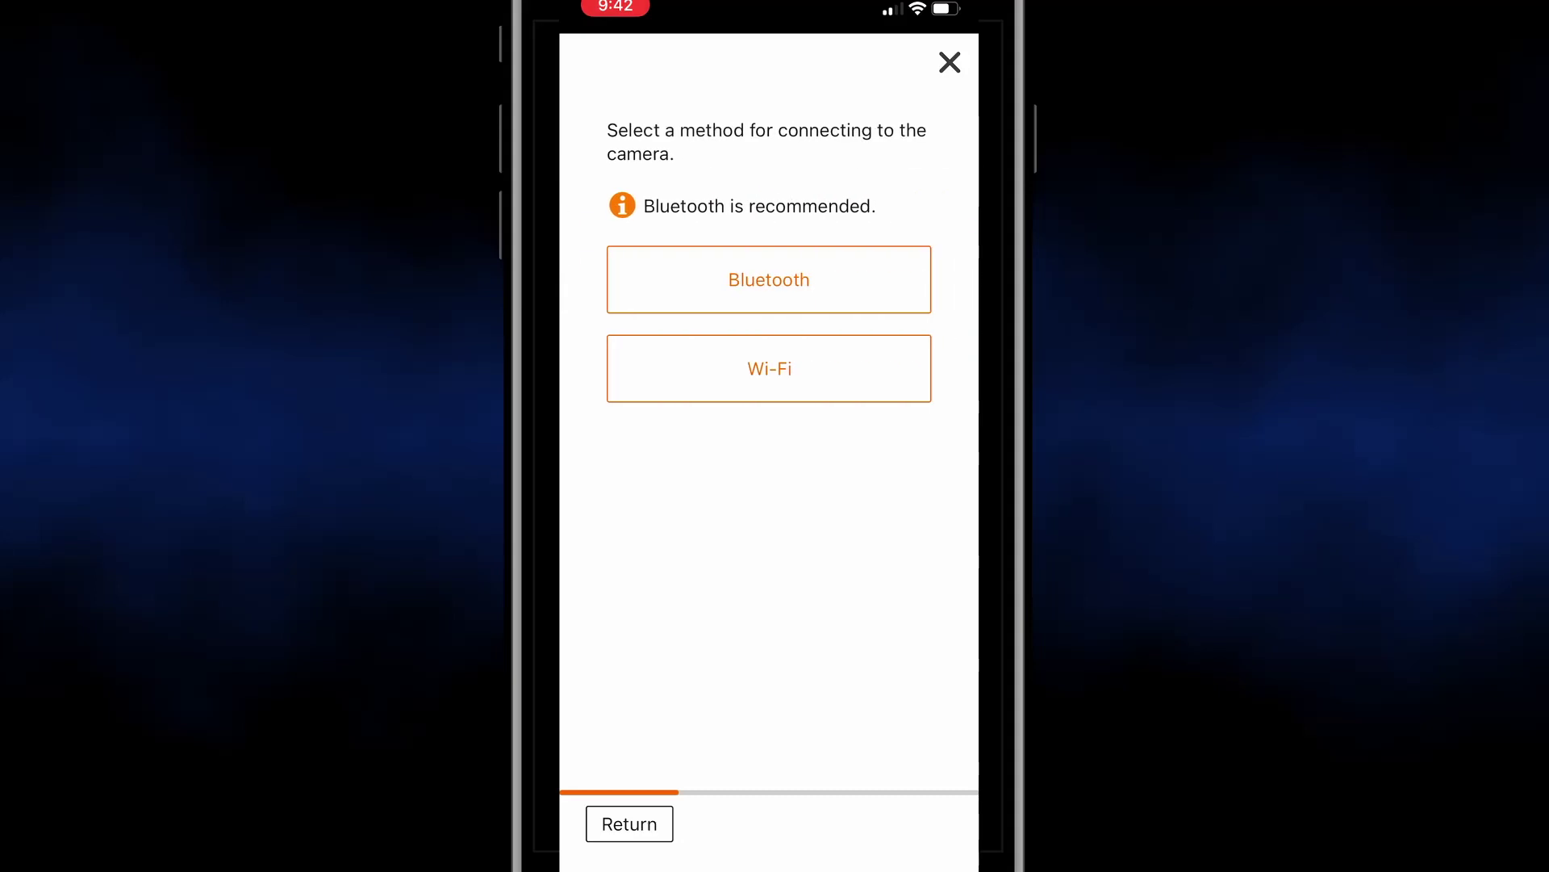
Choose the connection method and advance the guide through its camera instructions, past registering a device for connection.
{"action": "left_click", "coordinate": [768, 279]}
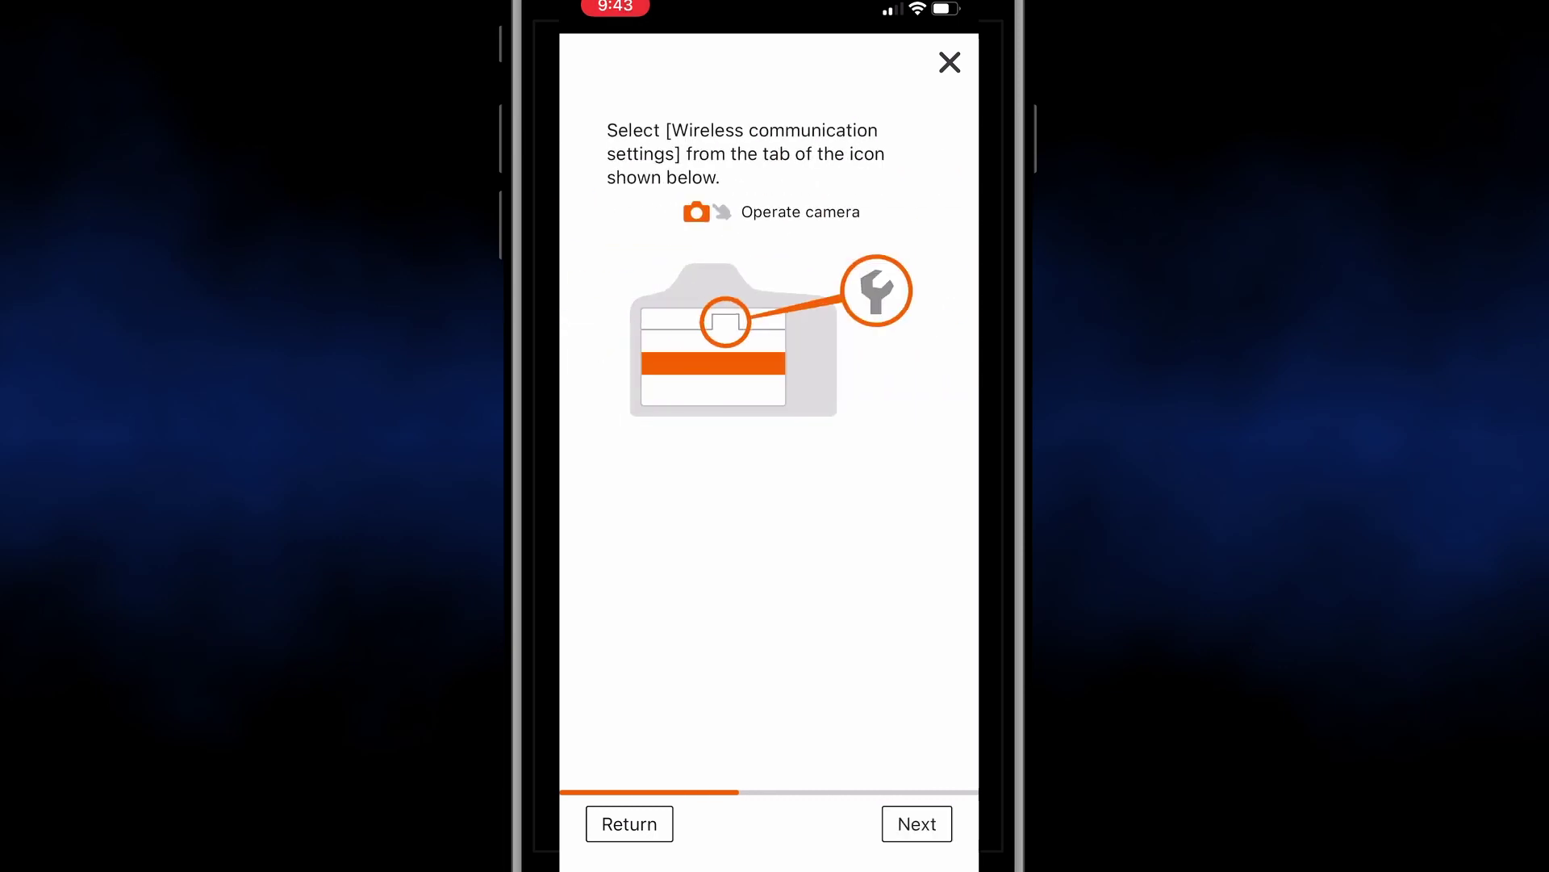
{"action": "left_click", "coordinate": [917, 823]}
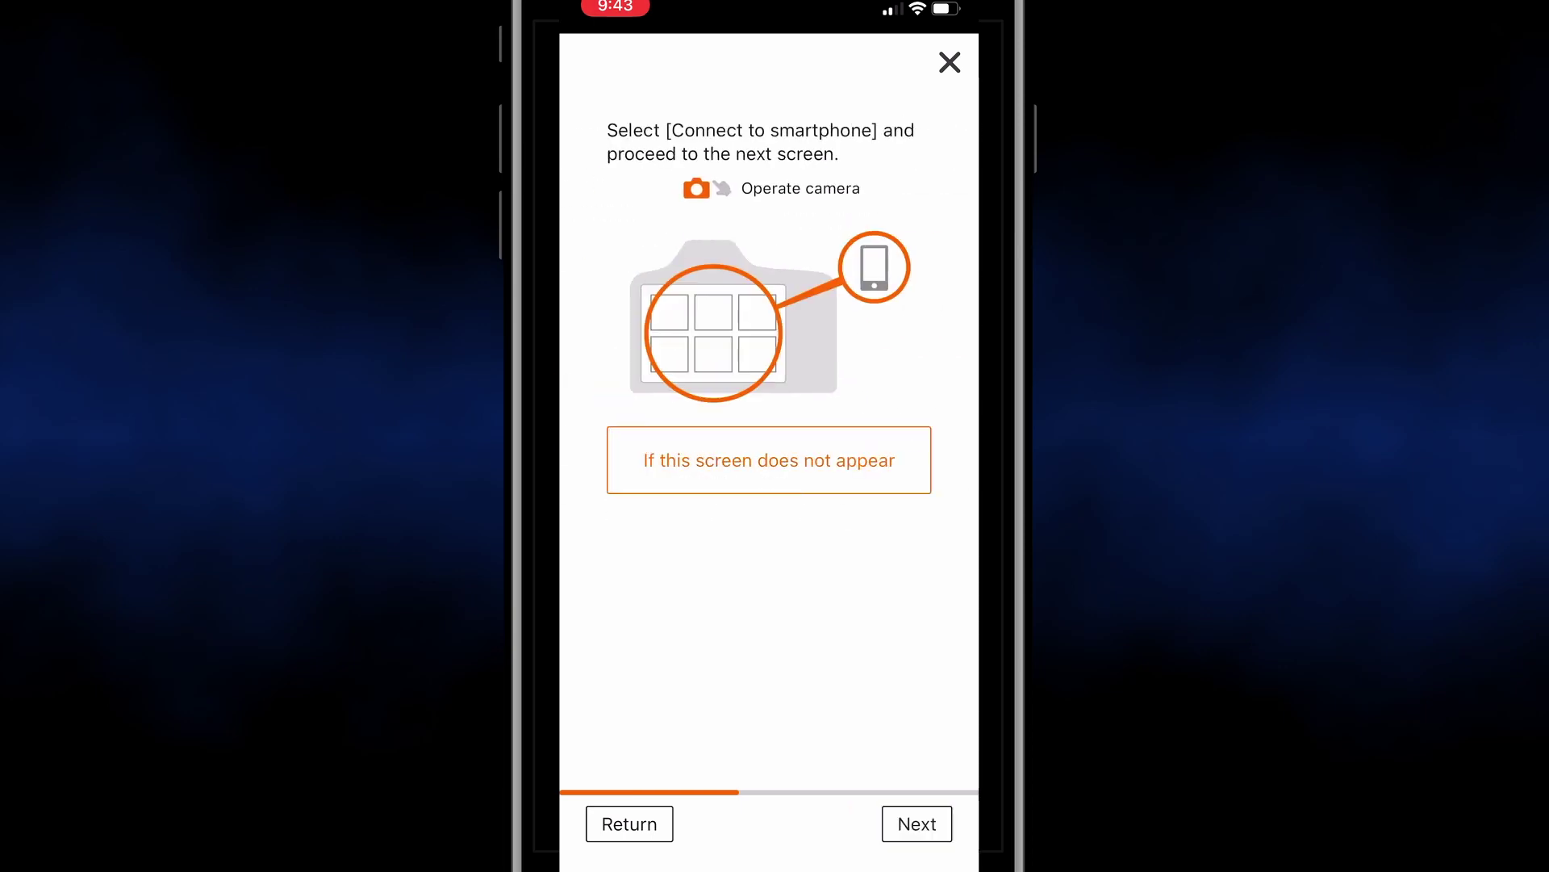
{"action": "left_click", "coordinate": [916, 823]}
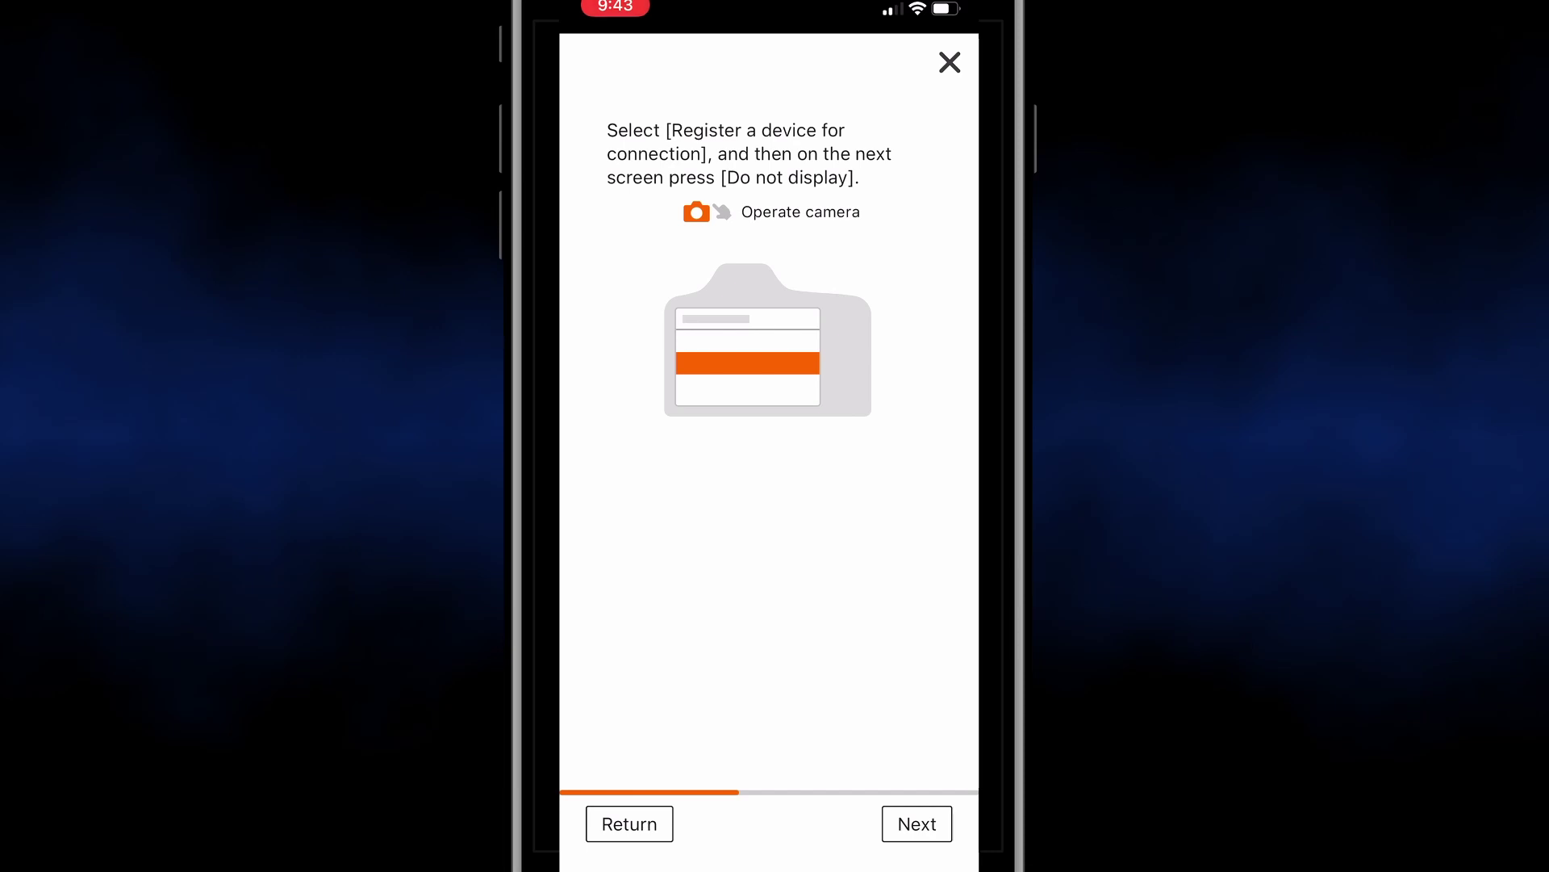
{"action": "left_click", "coordinate": [917, 823]}
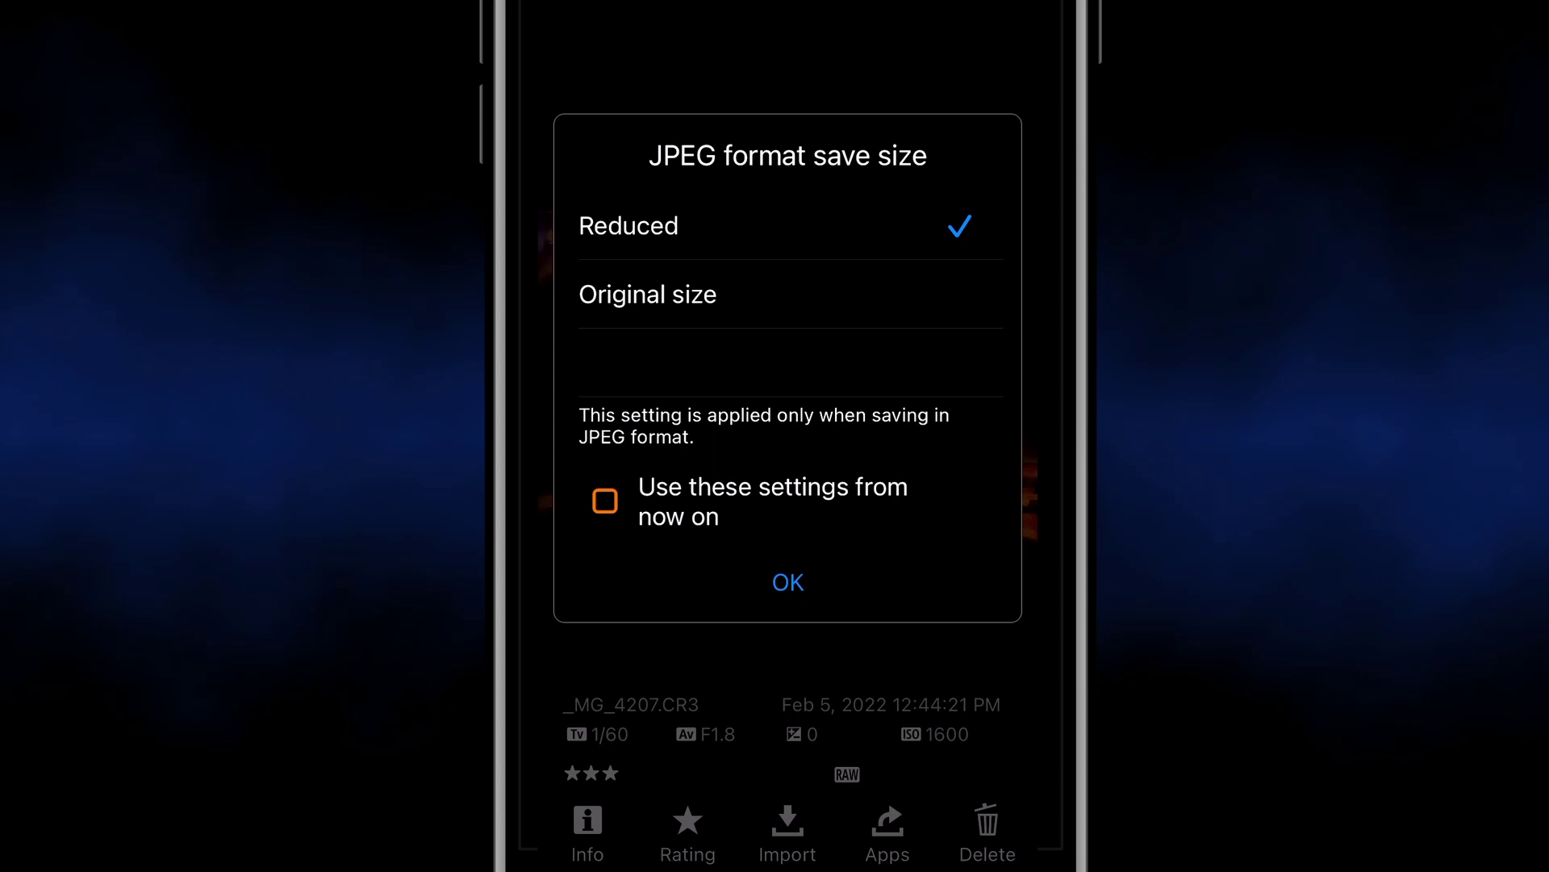
Save _MG_4207.CR3 to the phone as a Reduced JPEG and view the saved picture in the photo app.
{"action": "left_click", "coordinate": [787, 294]}
{"action": "left_click", "coordinate": [787, 225]}
{"action": "left_click", "coordinate": [787, 582]}
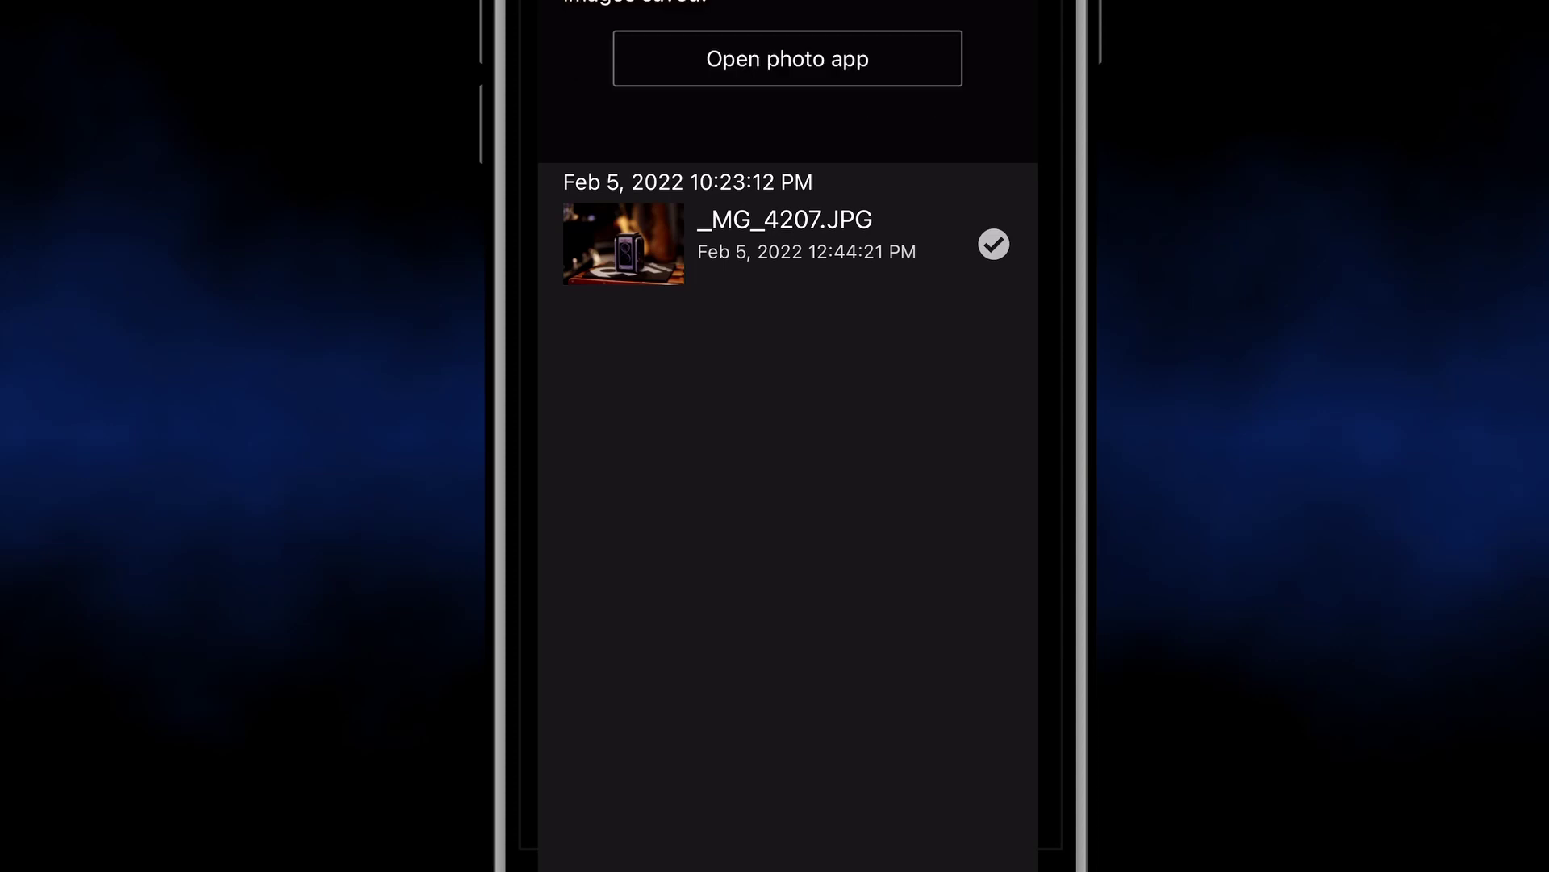
{"action": "left_click", "coordinate": [788, 58]}
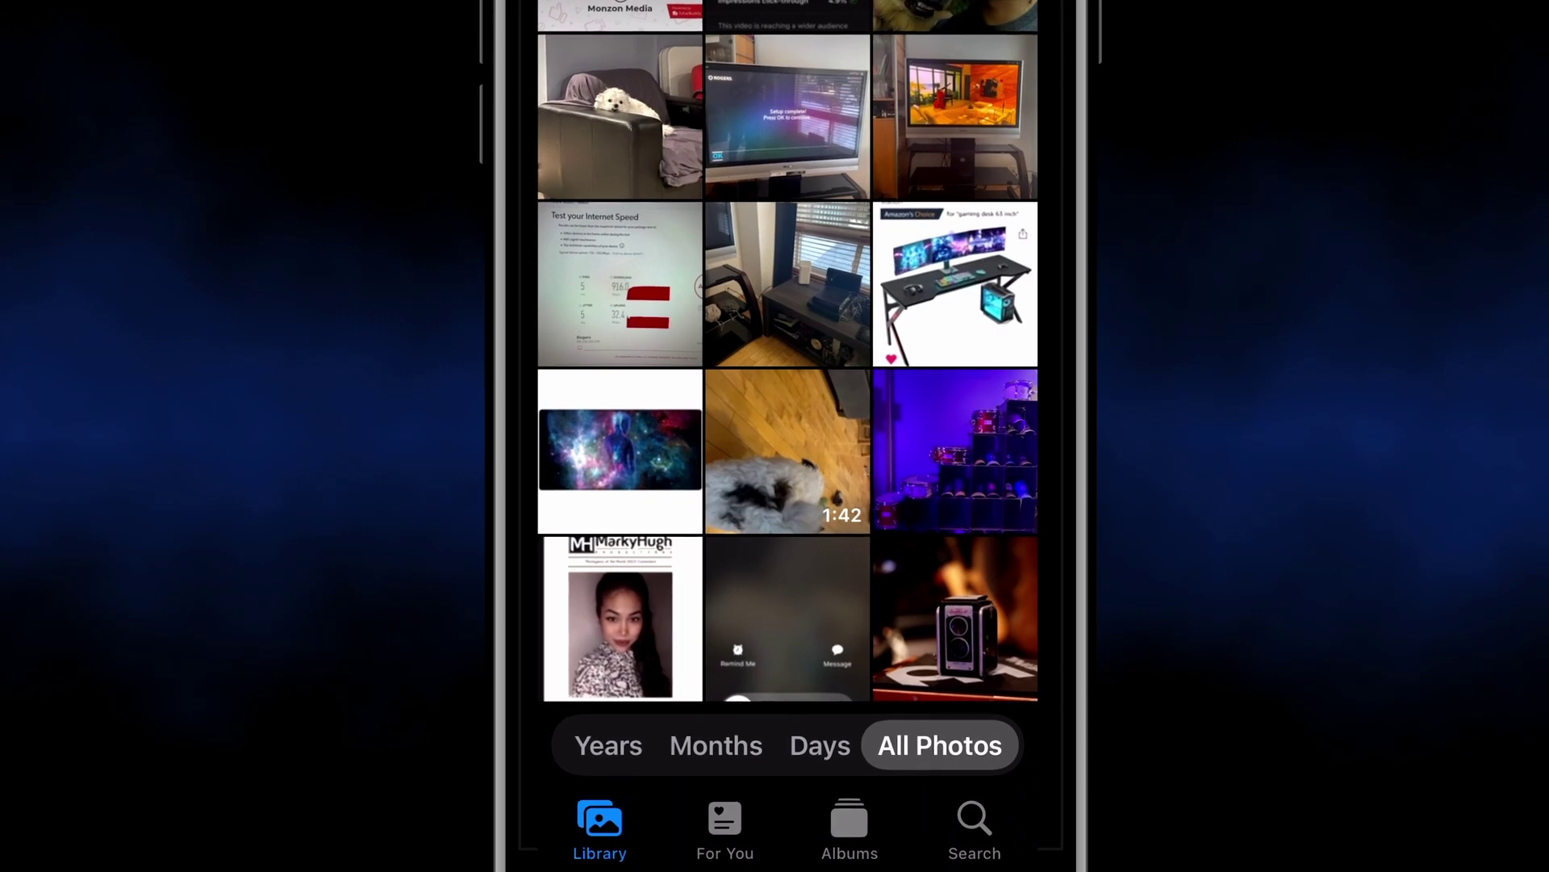
{"action": "left_click", "coordinate": [954, 618]}
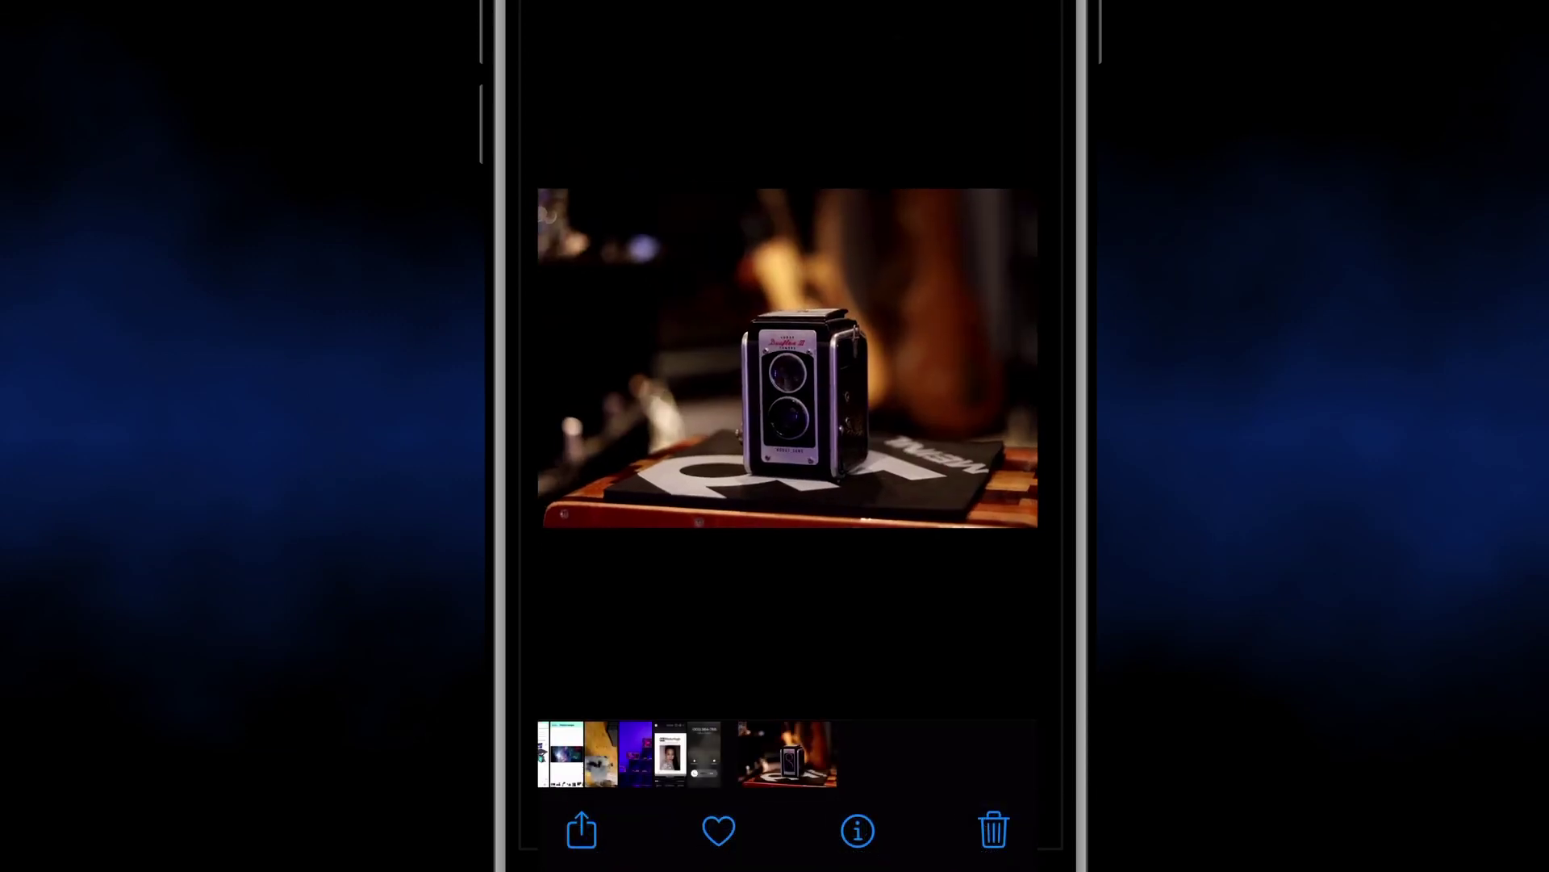